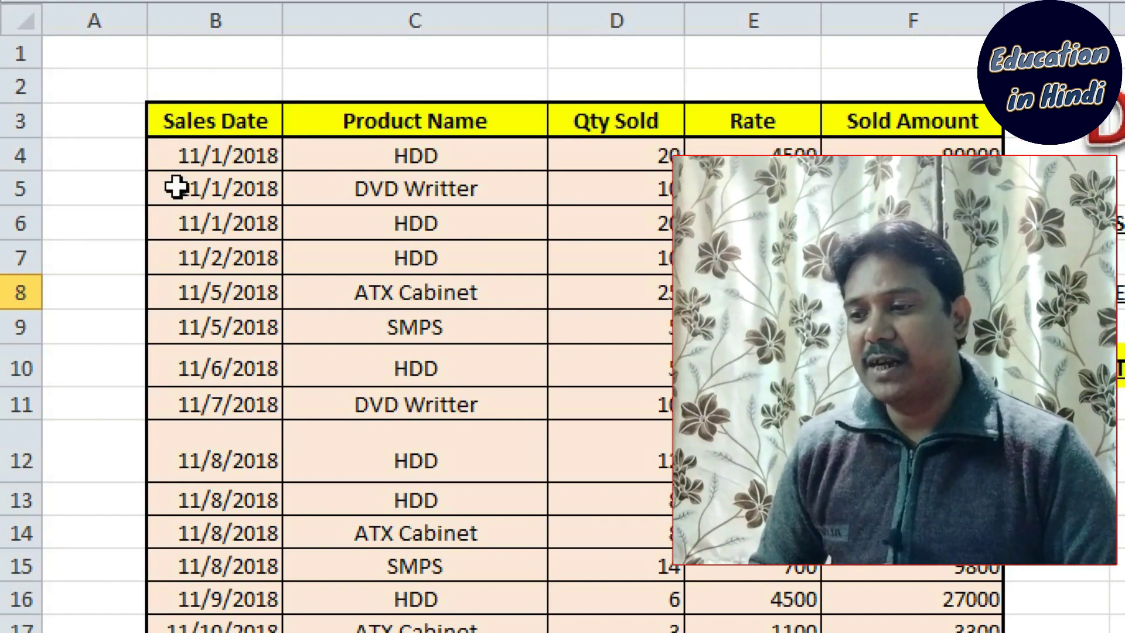
left_click_drag(188, 154, 219, 511)
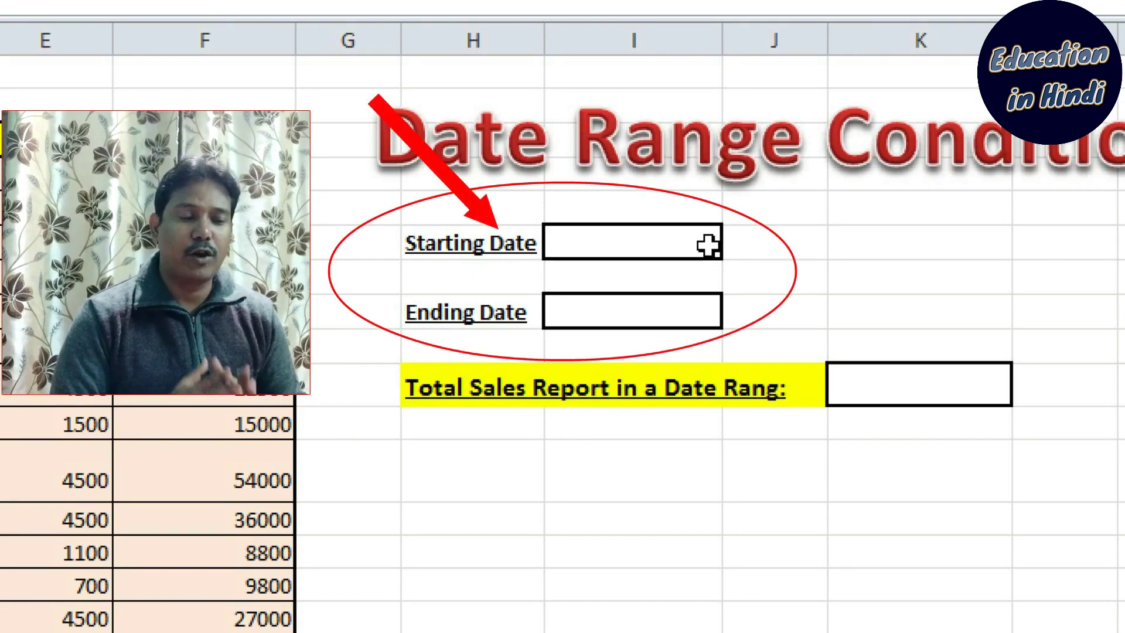
- Enter 11/01/2018 as the Starting Date and 11/02/2018 as the Ending Date
left_click(653, 246)
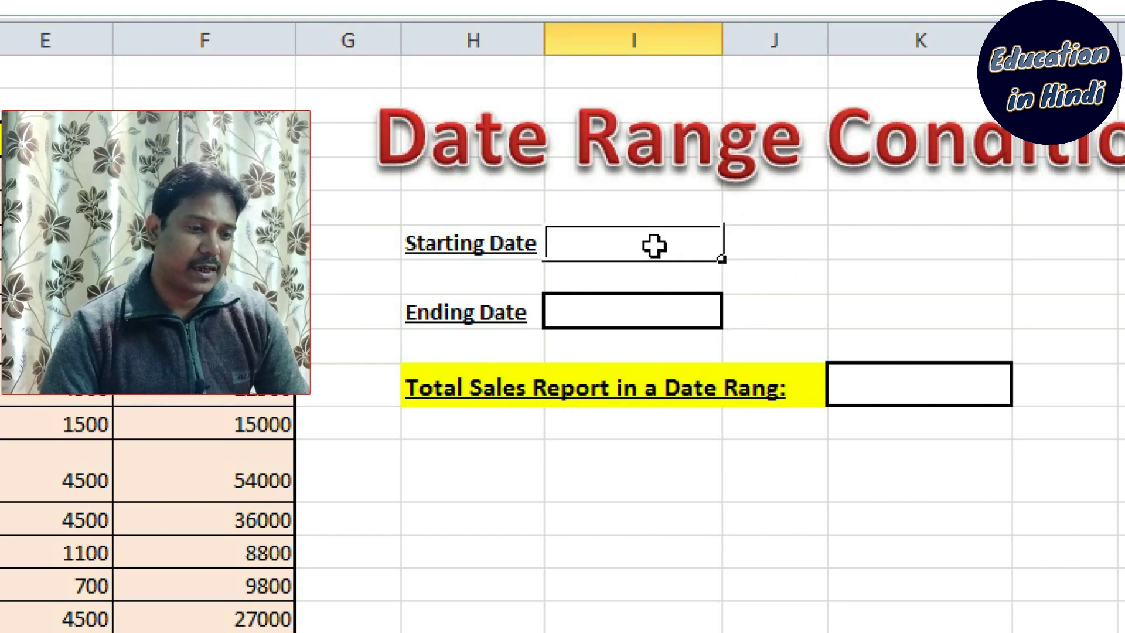
type("11/")
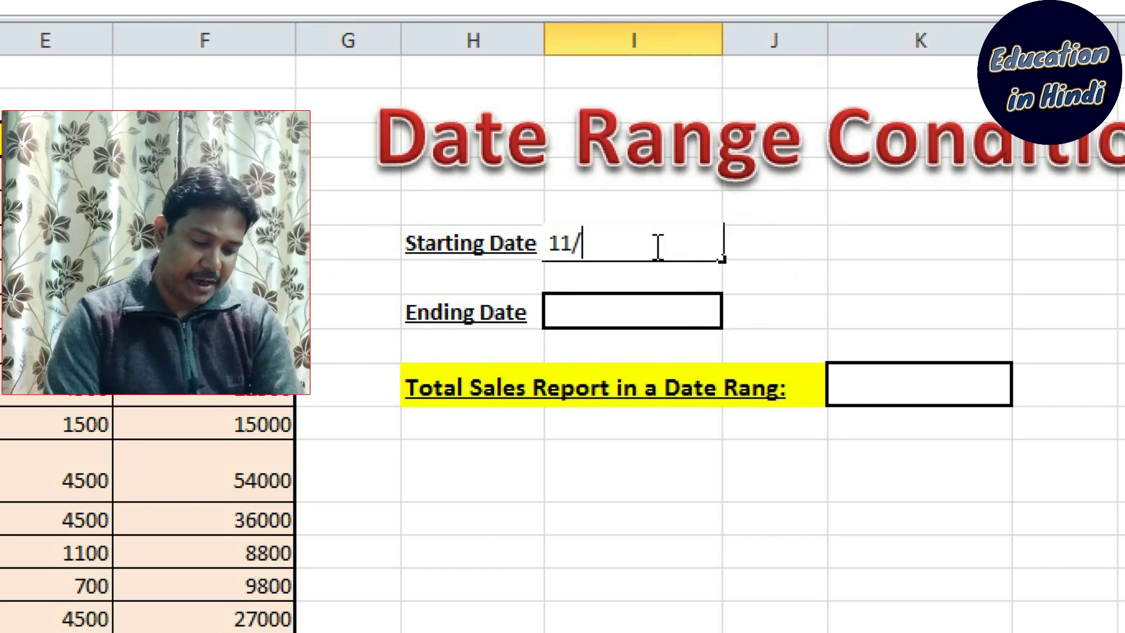
type("01/2018")
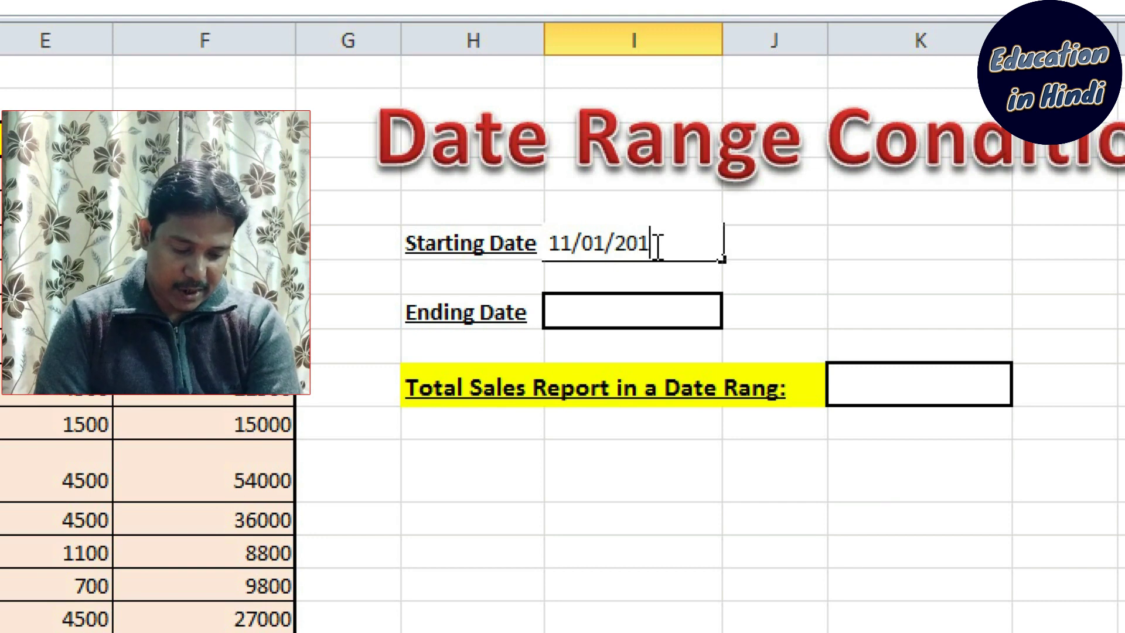
left_click(635, 319)
type("11")
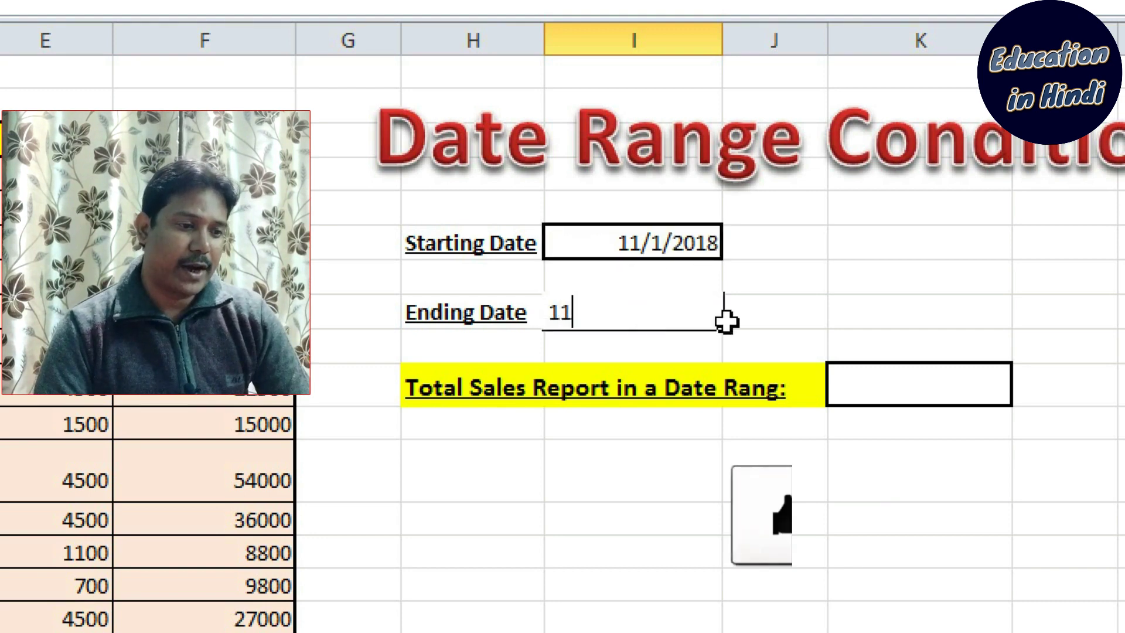
type("/02/2018")
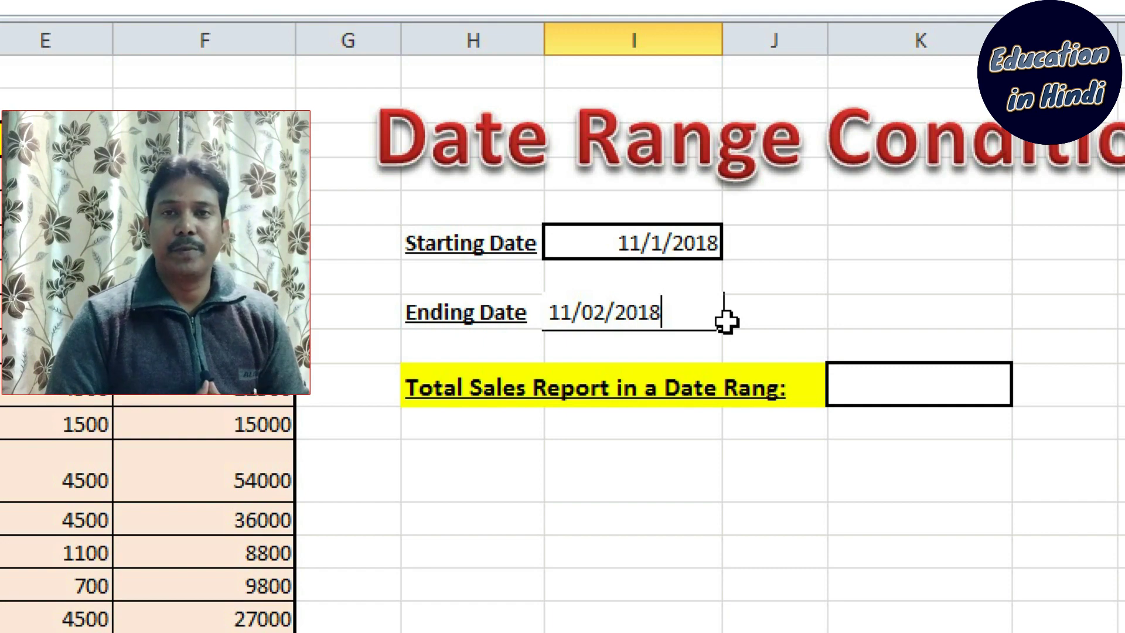
key("Return")
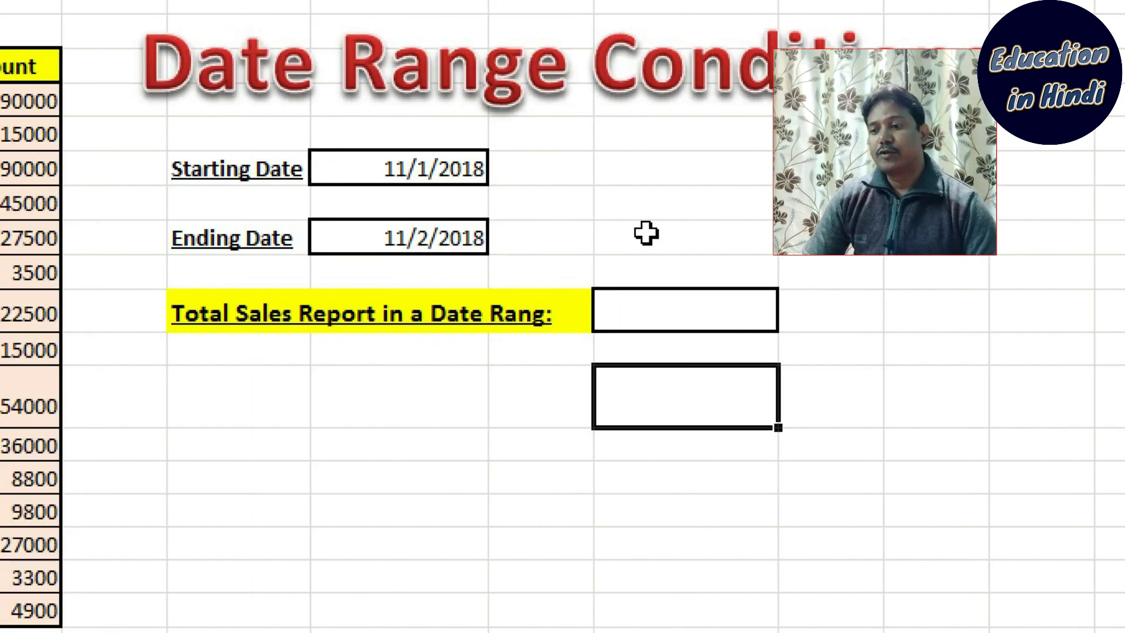
- Start a SUMIFS formula in the total sales cell K10, with the Sold Amount values F4:F18 as the sum range
left_click(664, 296)
type("=")
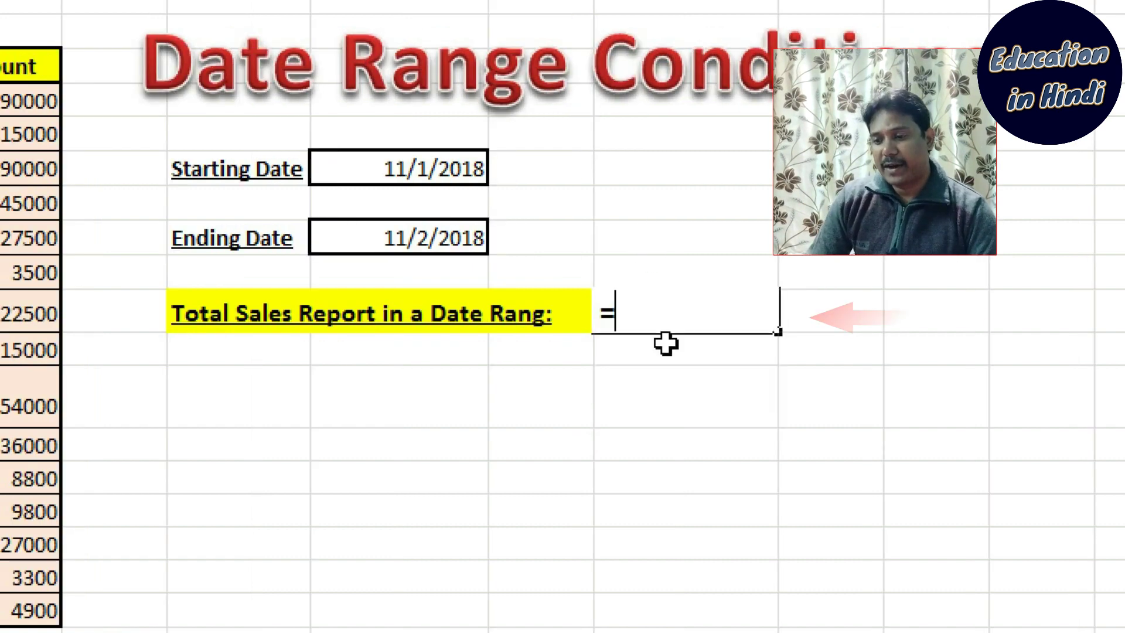
type("sum")
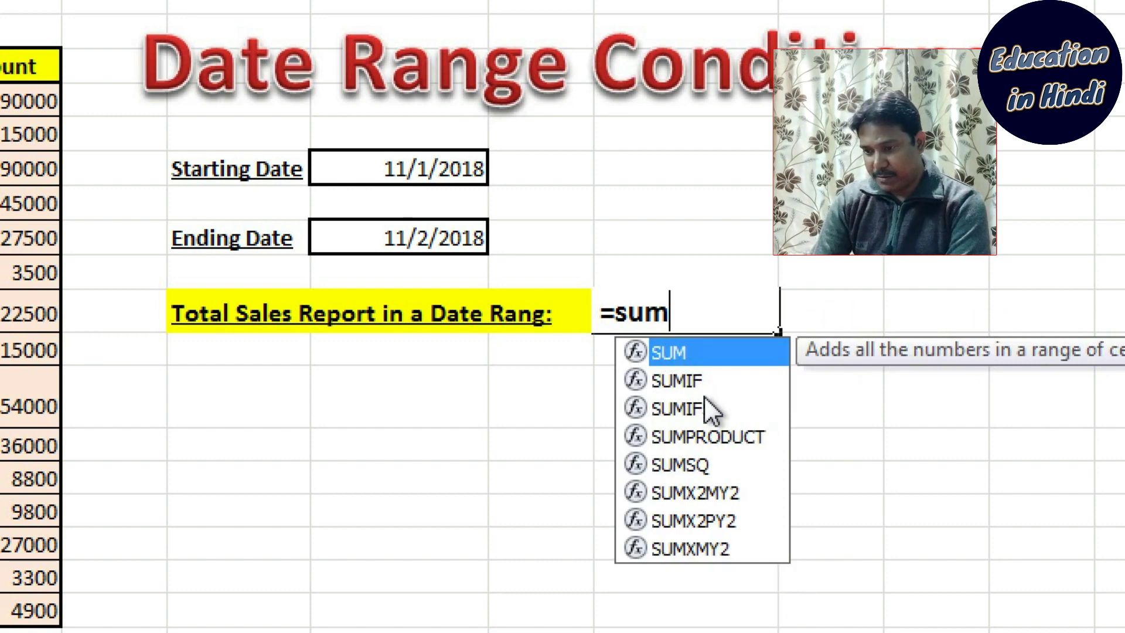
key("Down")
key("Down")
key("Tab")
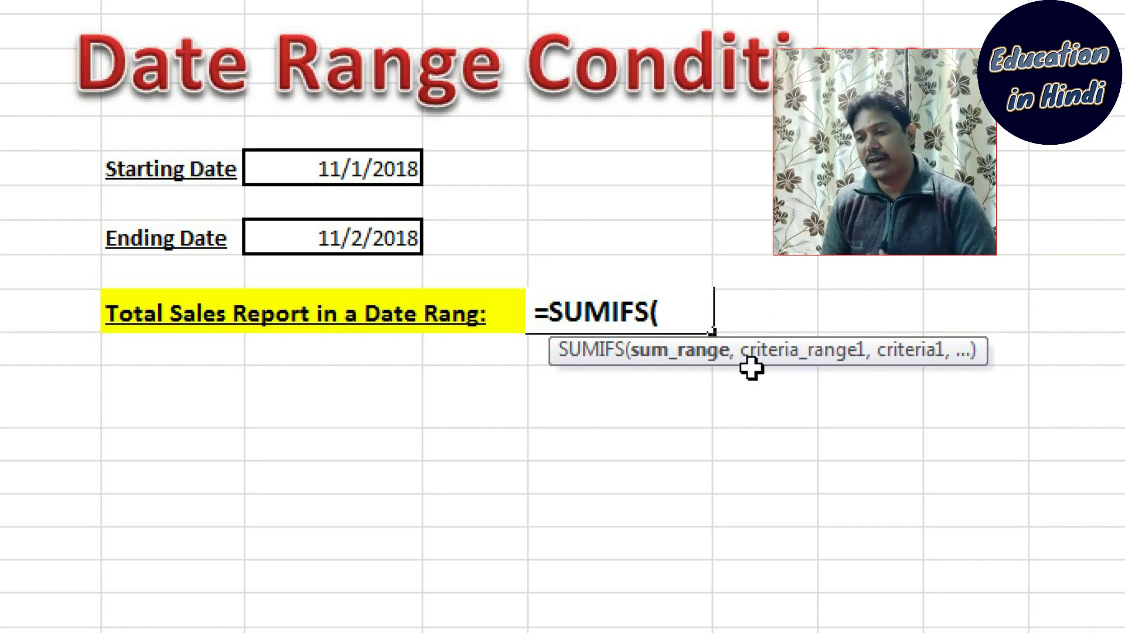
scroll(563, 352, "left", 1)
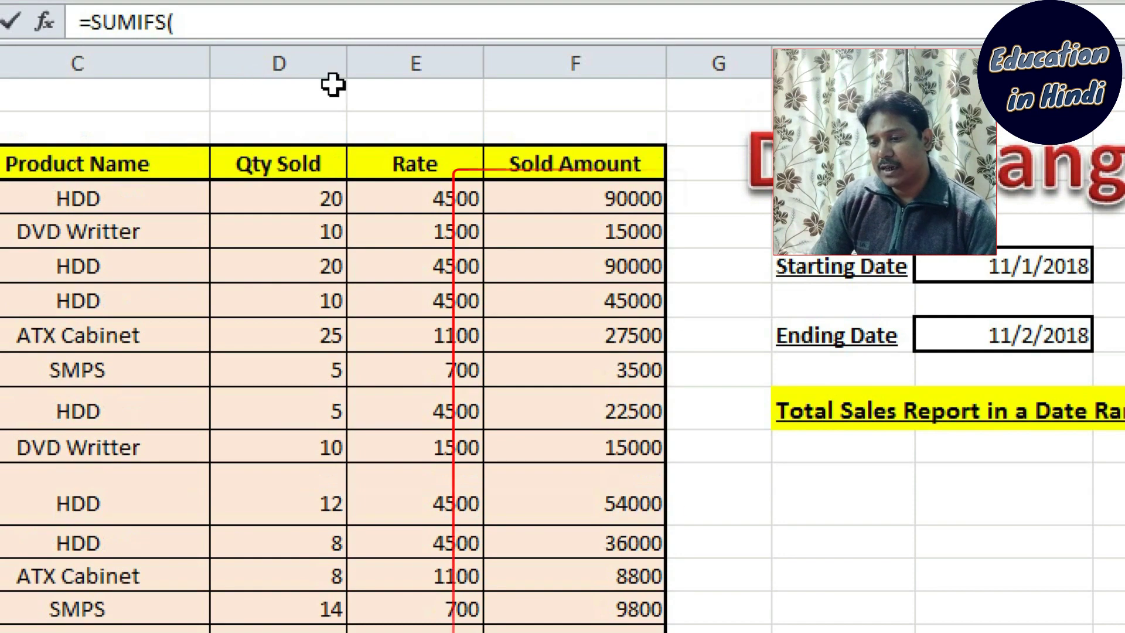
left_click_drag(580, 198, 603, 632)
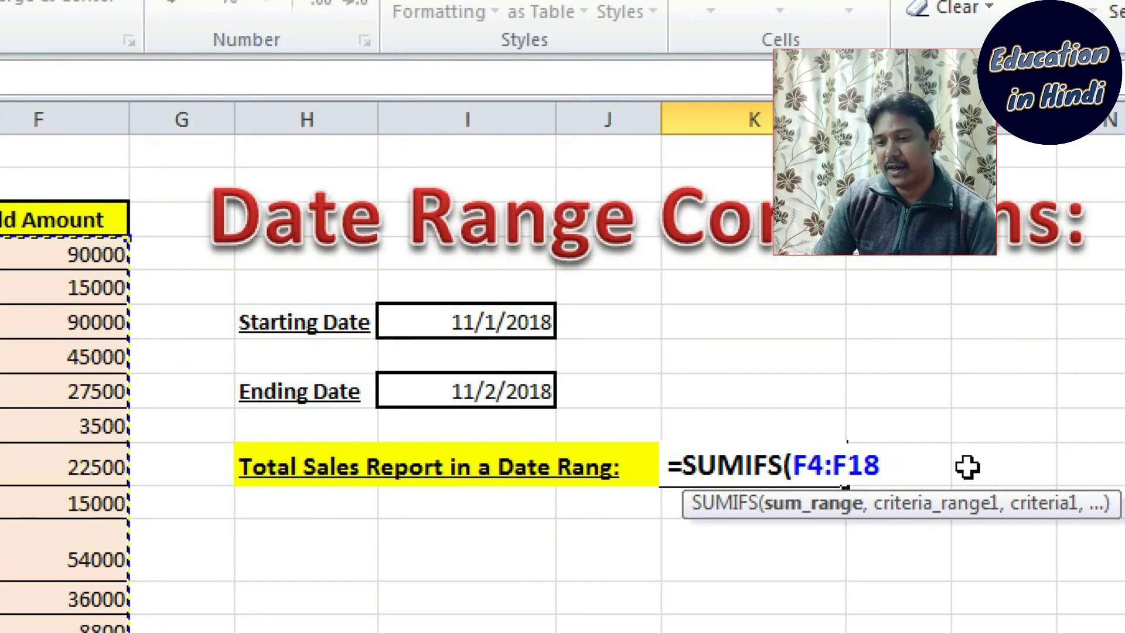
- Add the Sales Date range B4:B18 as the first criteria range, with the criterion ">="&I6 referring to the Starting Date
type(",")
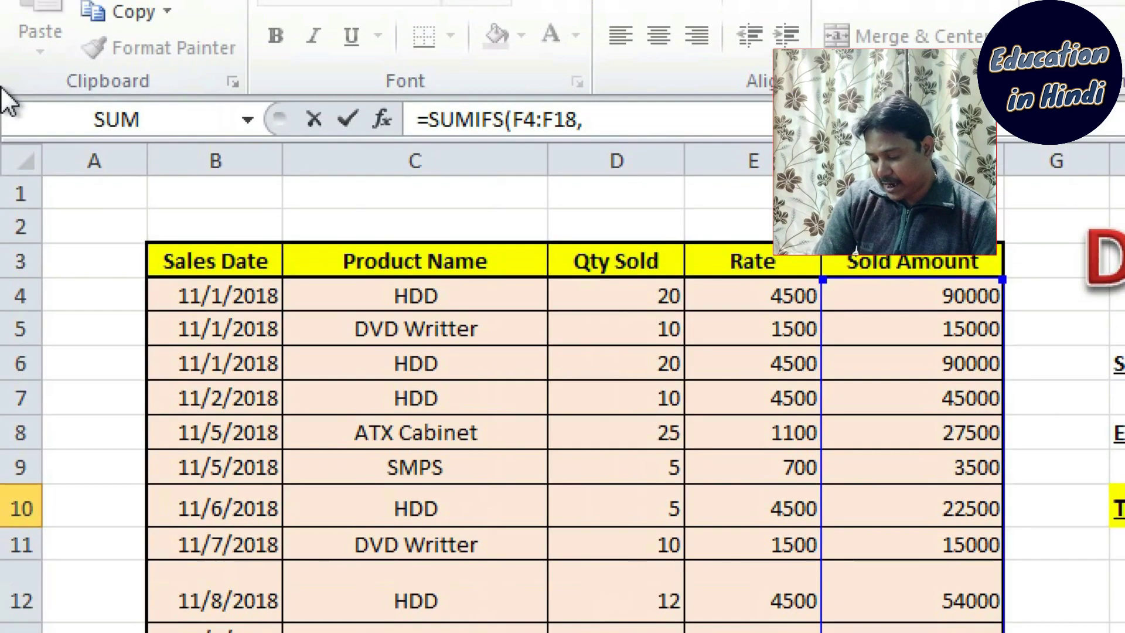
left_click_drag(225, 296, 223, 626)
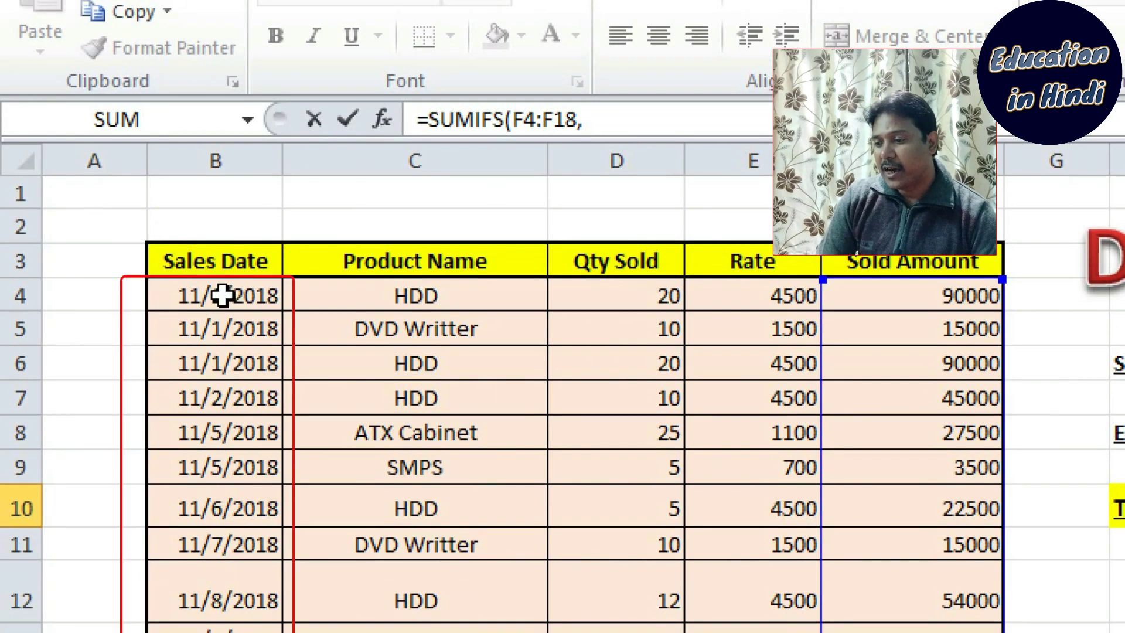
mouse_move(223, 556)
left_mouse_down()
mouse_move(227, 493)
mouse_move(234, 554)
left_mouse_up()
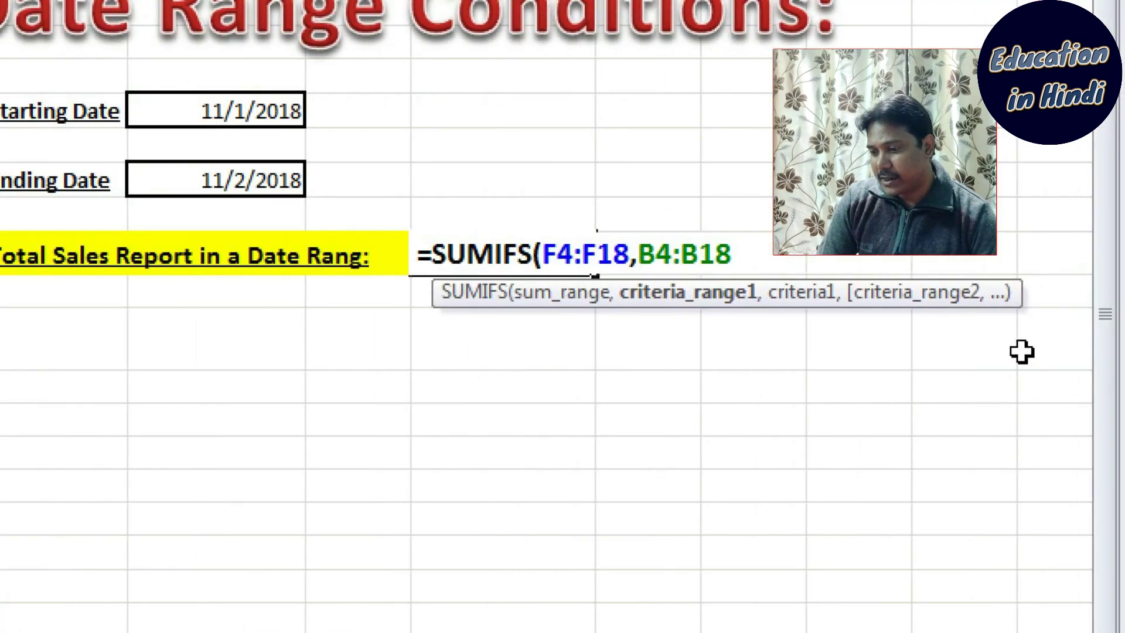
type(",")
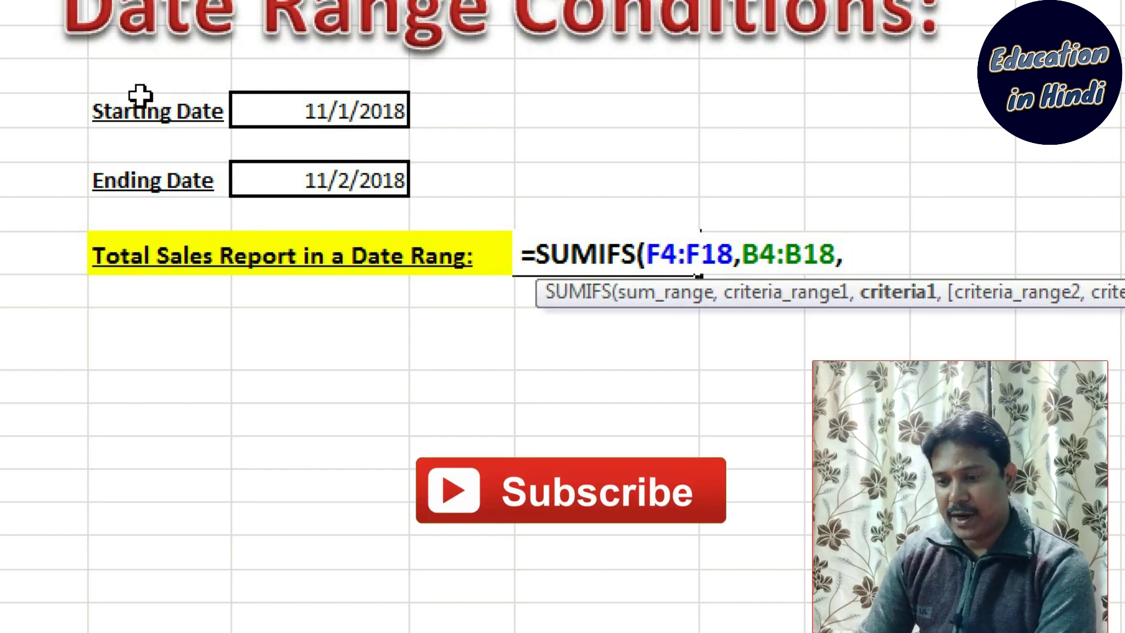
type("\"")
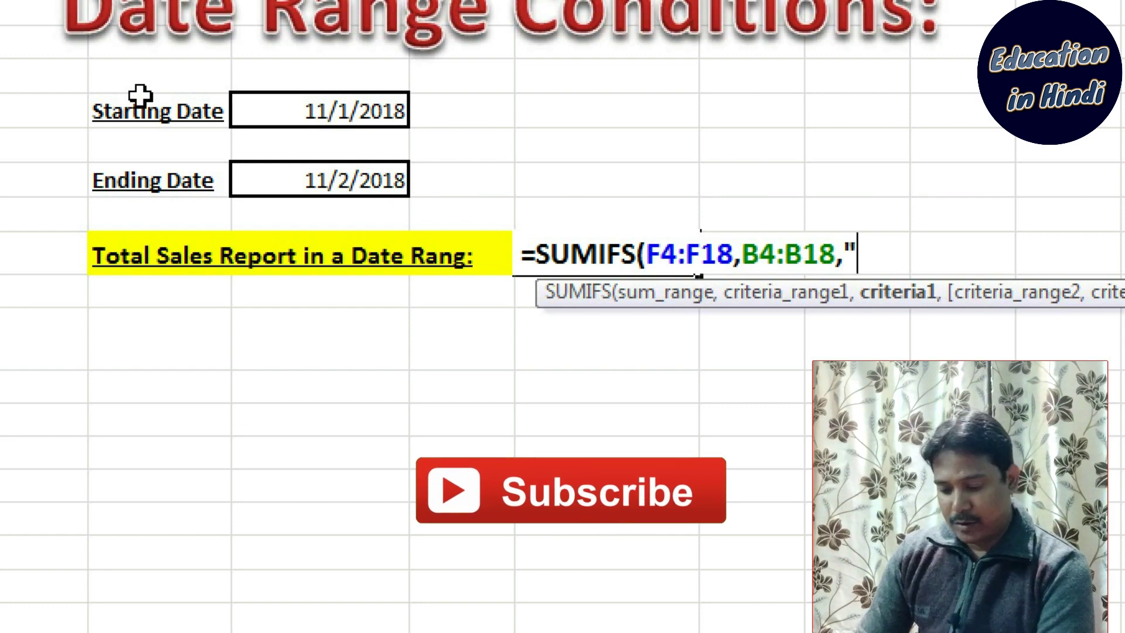
type(">=\"")
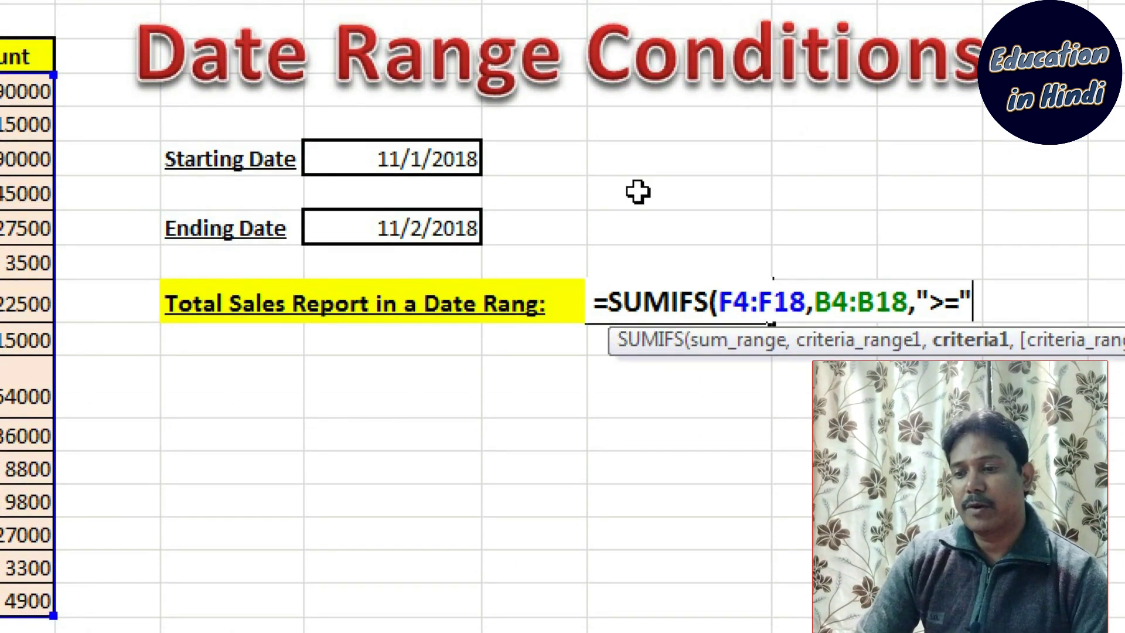
type("&")
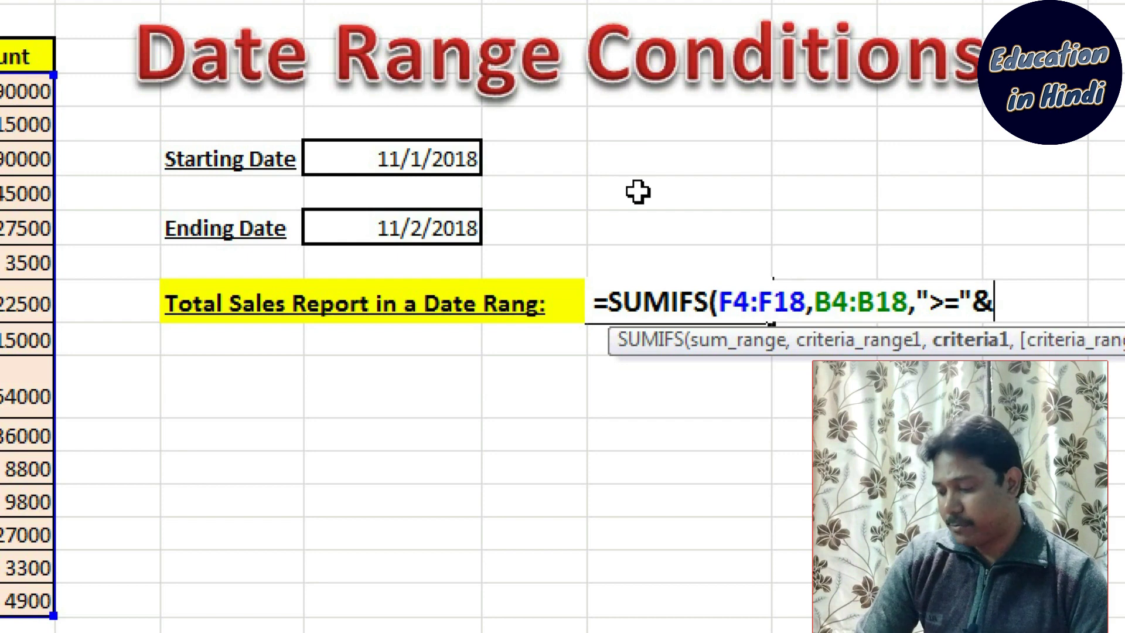
left_click(384, 160)
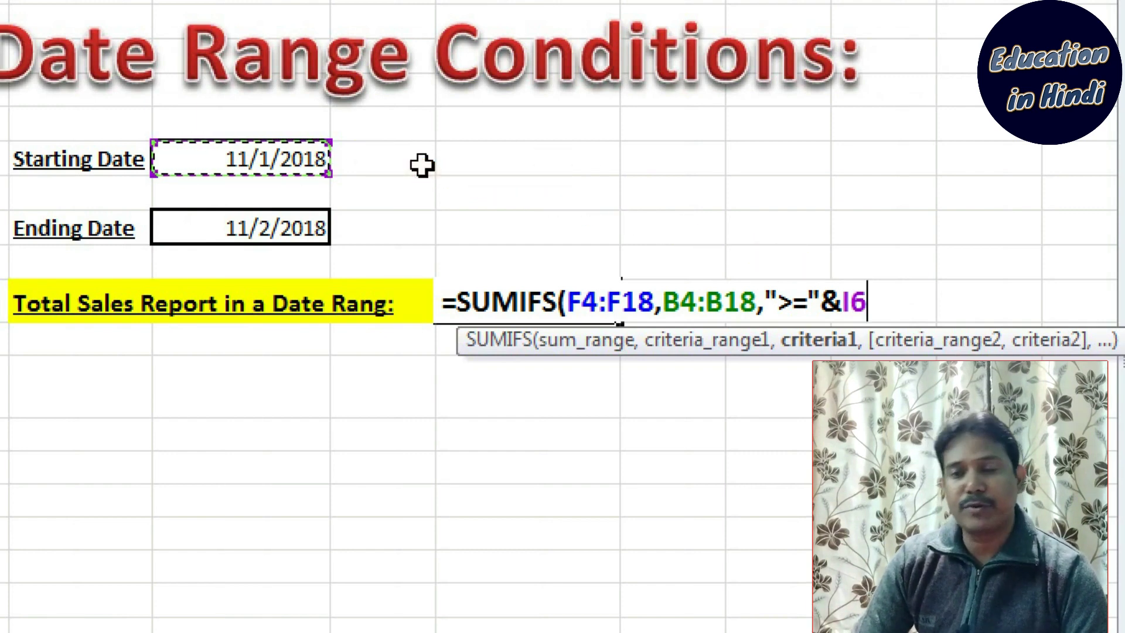
- Add B4:B18 as the second criteria range with the criterion "<="&I8 for the Ending Date, and complete the SUMIFS formula
type(",")
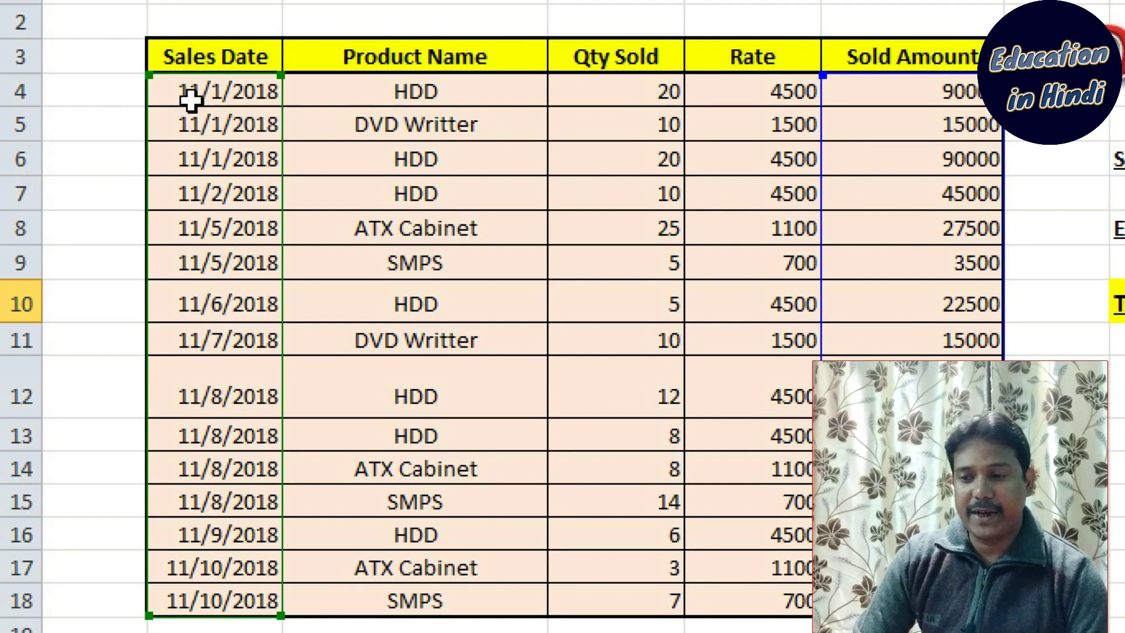
mouse_move(190, 101)
left_mouse_down()
mouse_move(193, 507)
mouse_move(200, 571)
mouse_move(223, 578)
left_mouse_up()
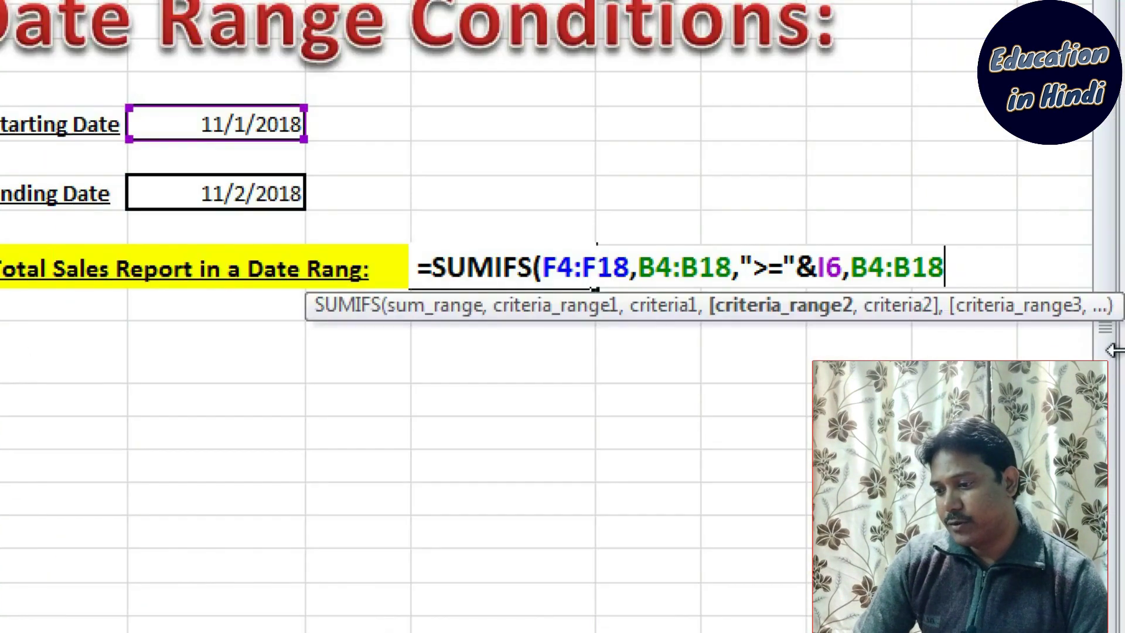
type(",\"<=")
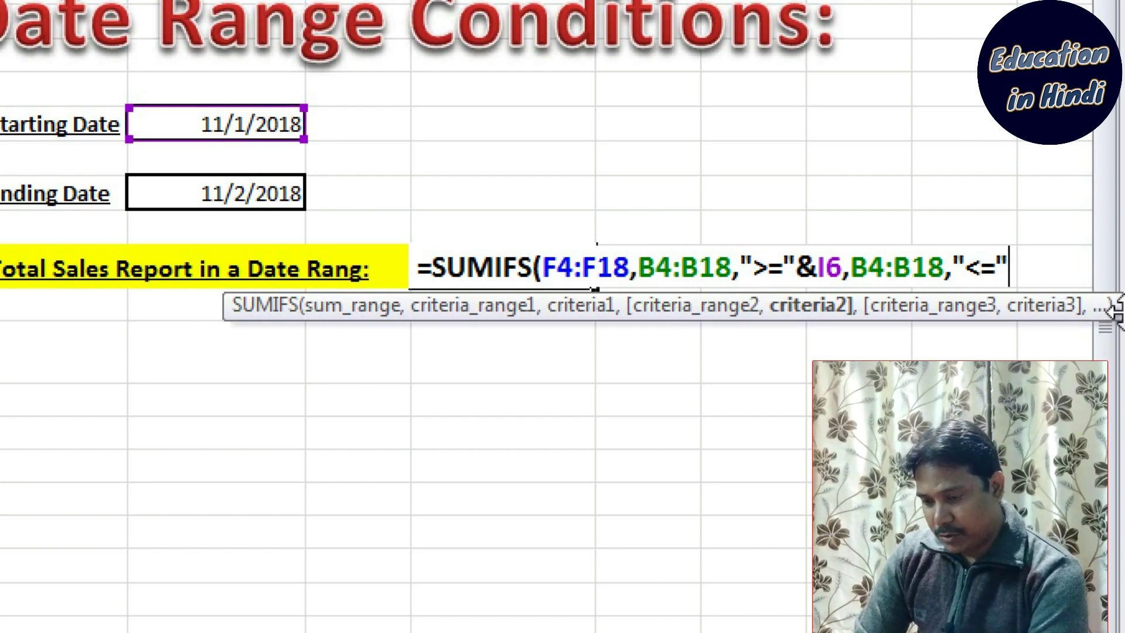
type("&")
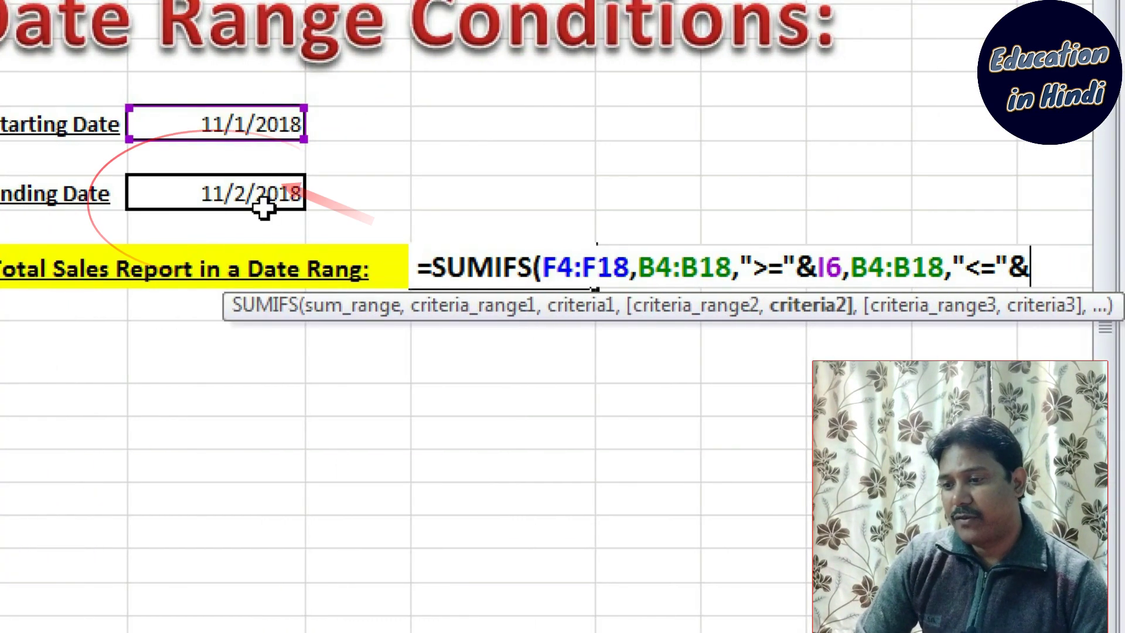
left_click(273, 201)
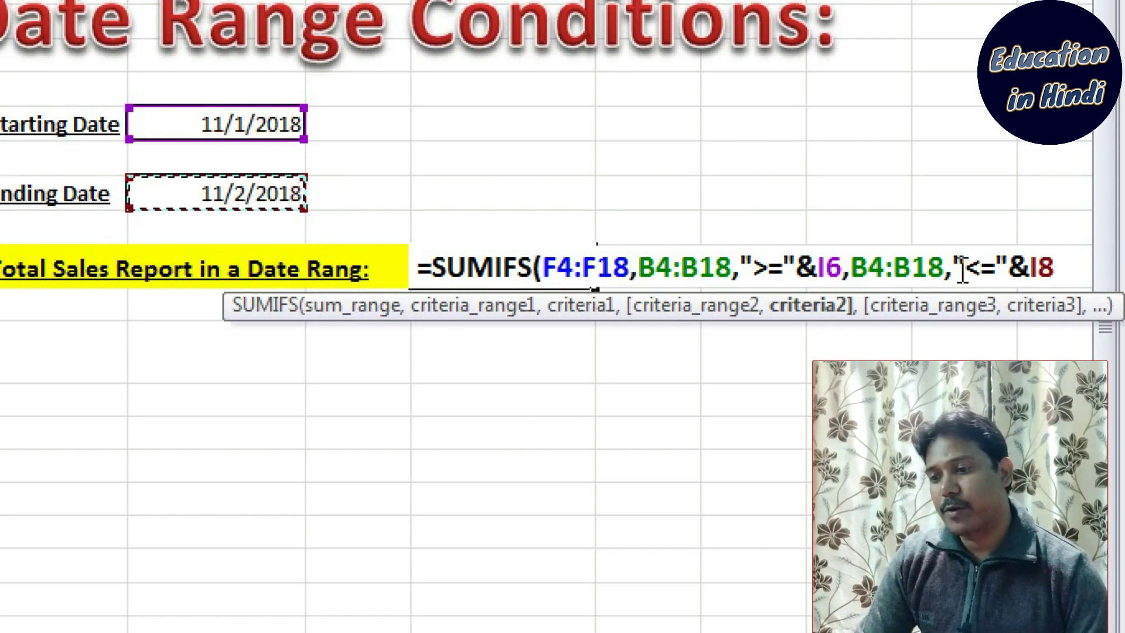
type(")")
key("Return")
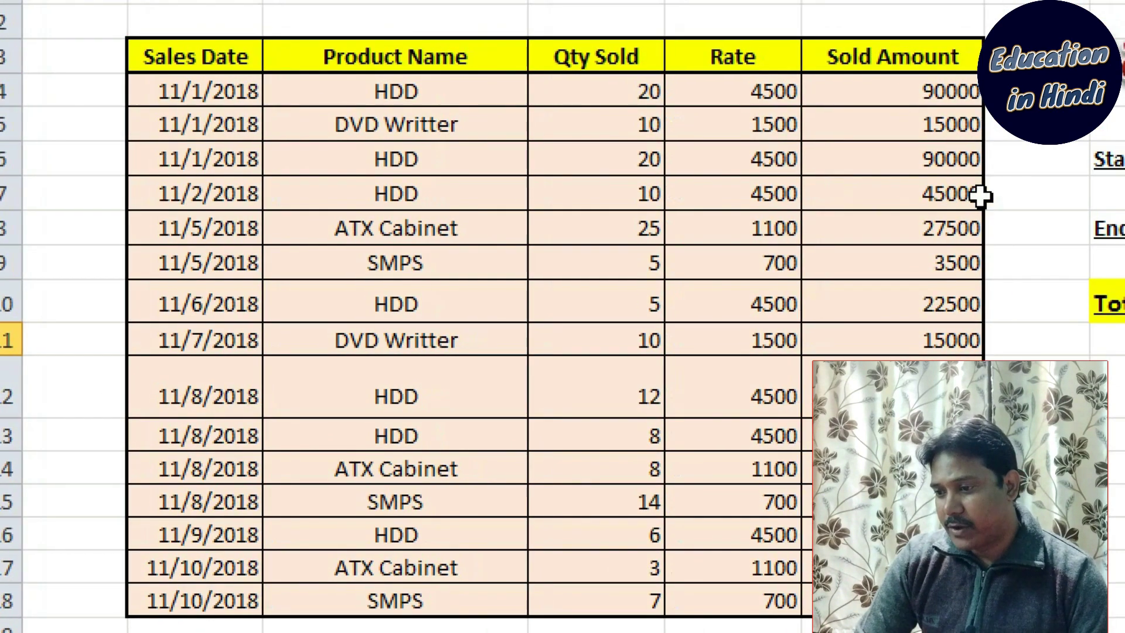
- Select the Sold Amount values F4:F7 for the dates 11/1/2018 to 11/2/2018 to check the calculated total
left_click_drag(999, 193, 977, 93)
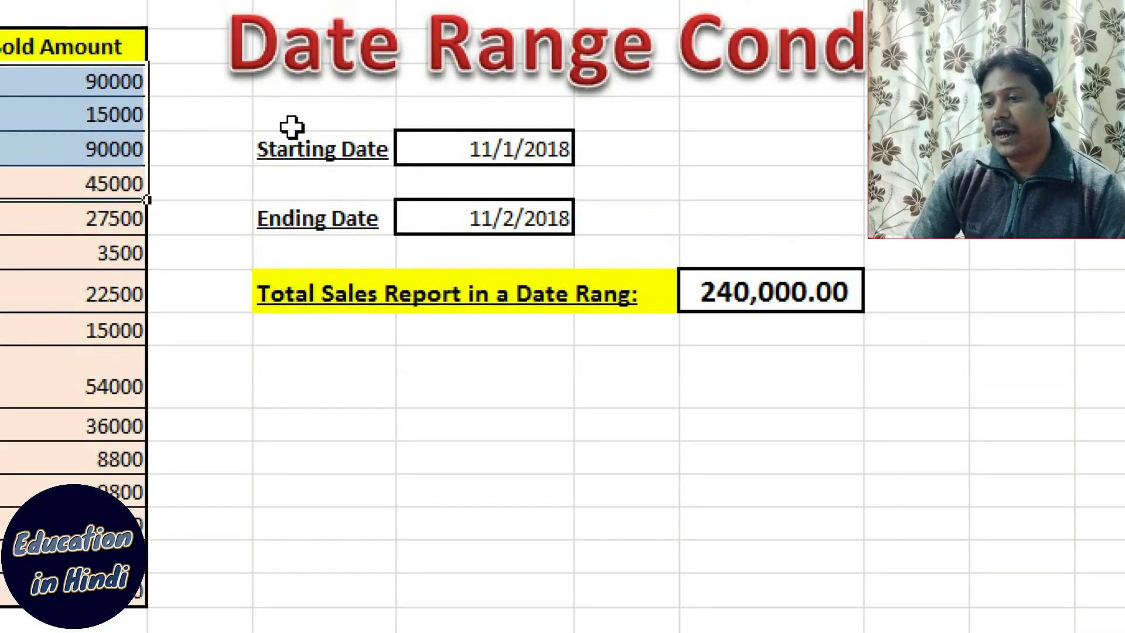
- Change the Ending Date to 11/05/2018
left_click(526, 216)
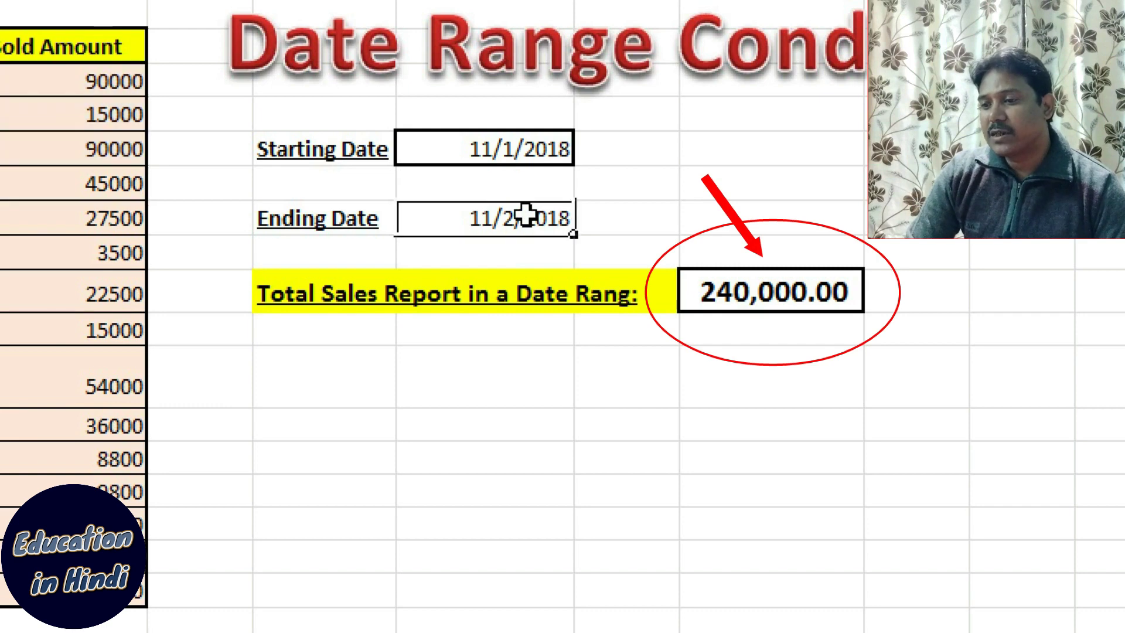
type("11/05")
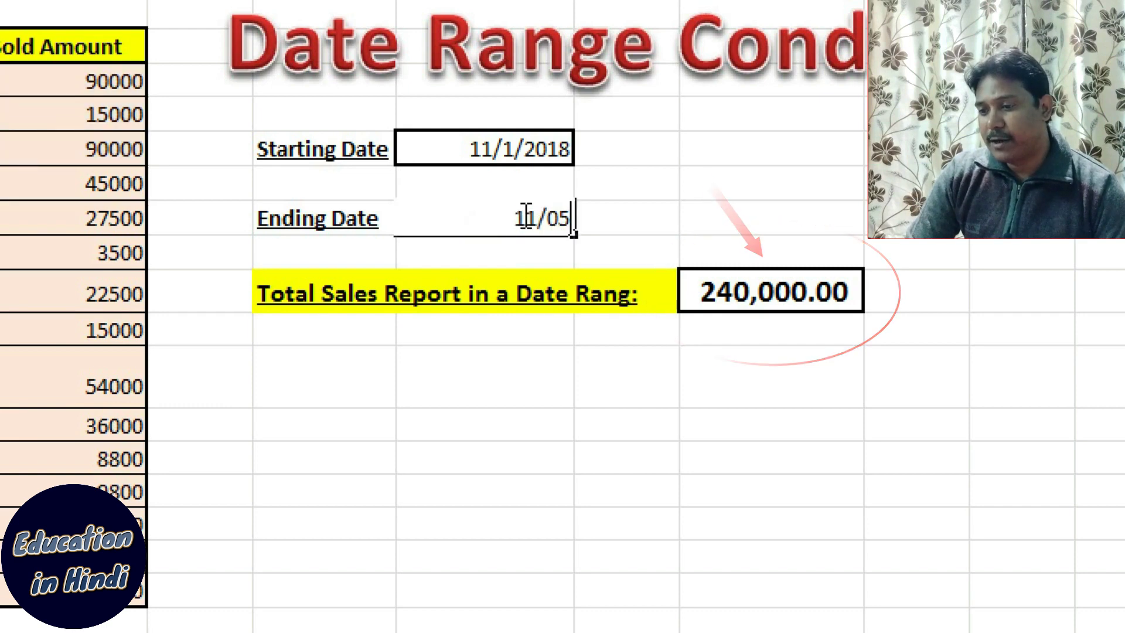
type("/2018")
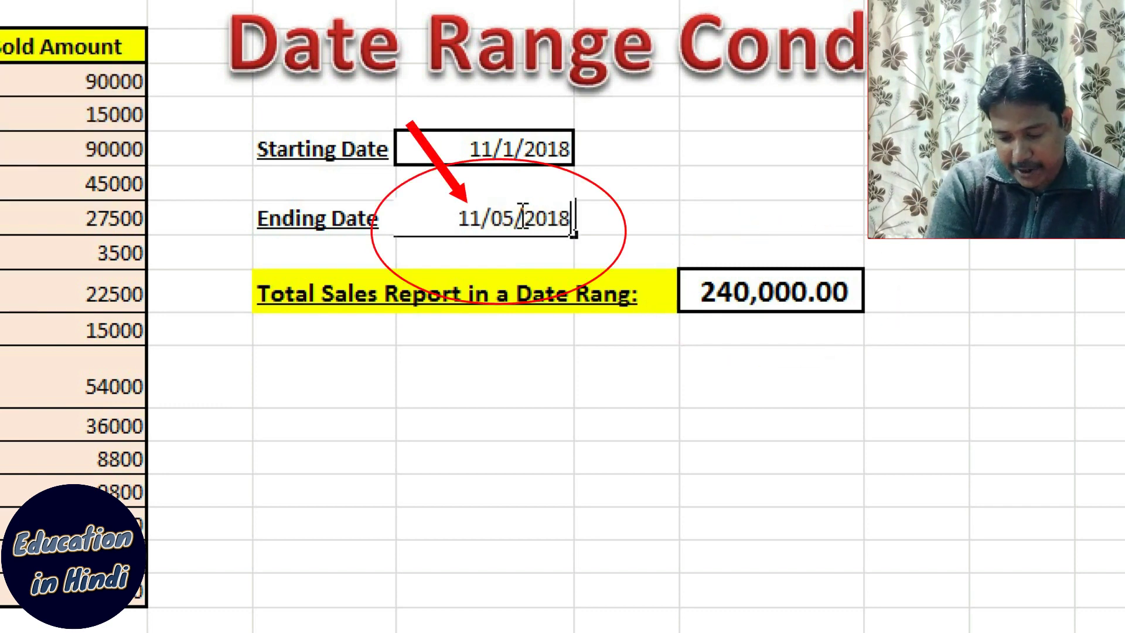
key("Return")
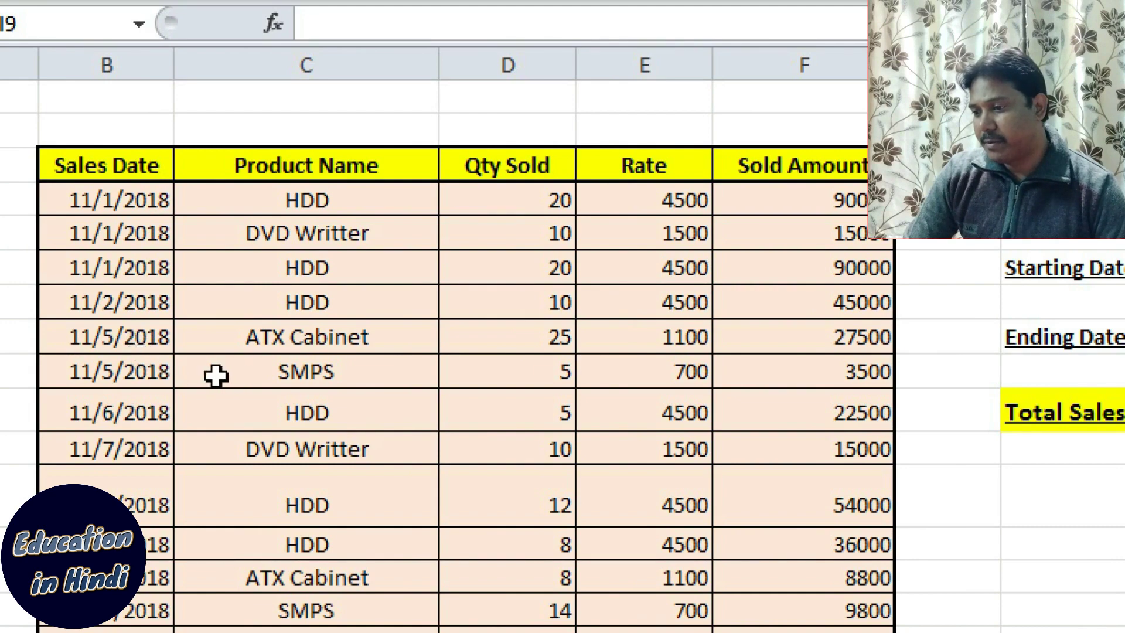
- Select the Sold Amount values F4:F9 for the dates up to 11/5/2018 to check the updated total
left_click_drag(781, 381, 764, 201)
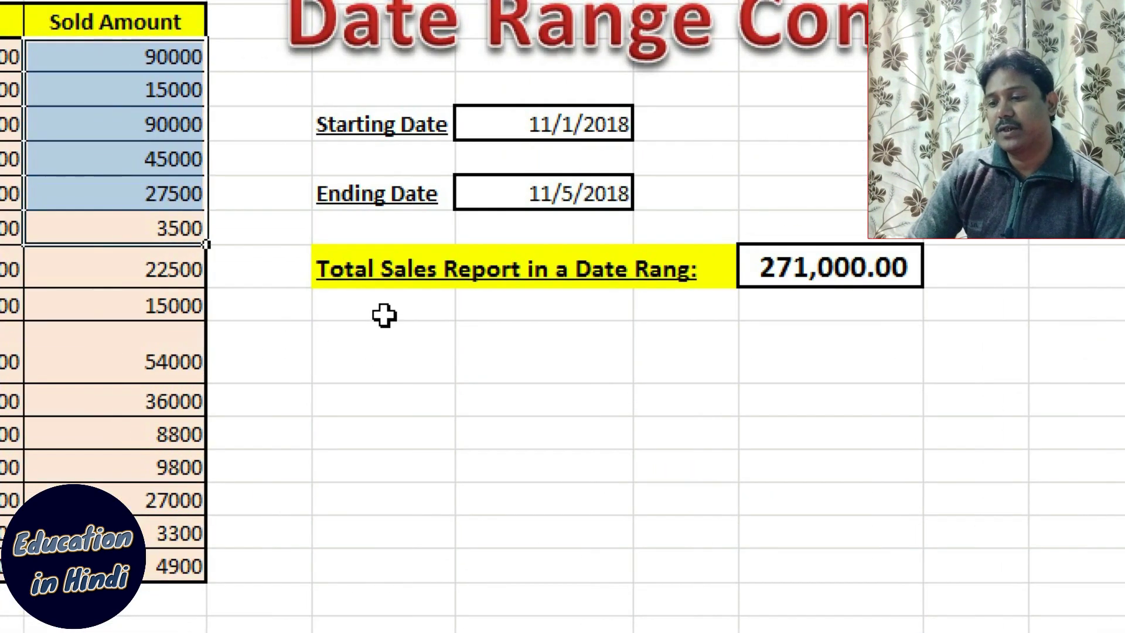
left_click(341, 280)
- Start an AVERAGEIFS formula in cell K12 with the Sold Amount values F4:F18 as the average range
left_click(407, 344)
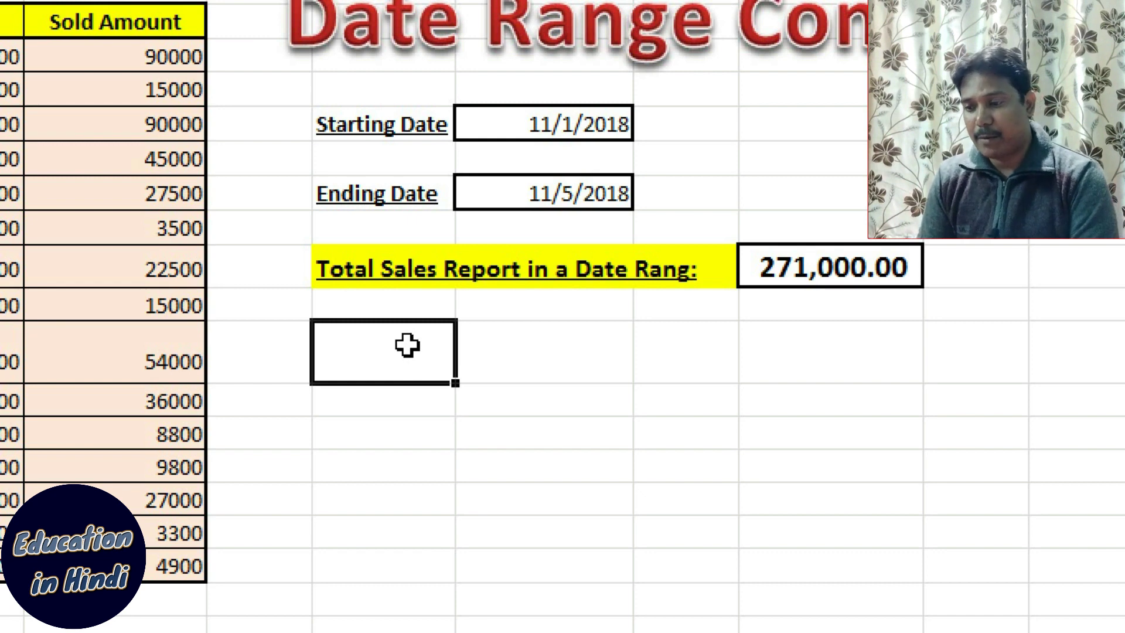
key("Right")
key("Right")
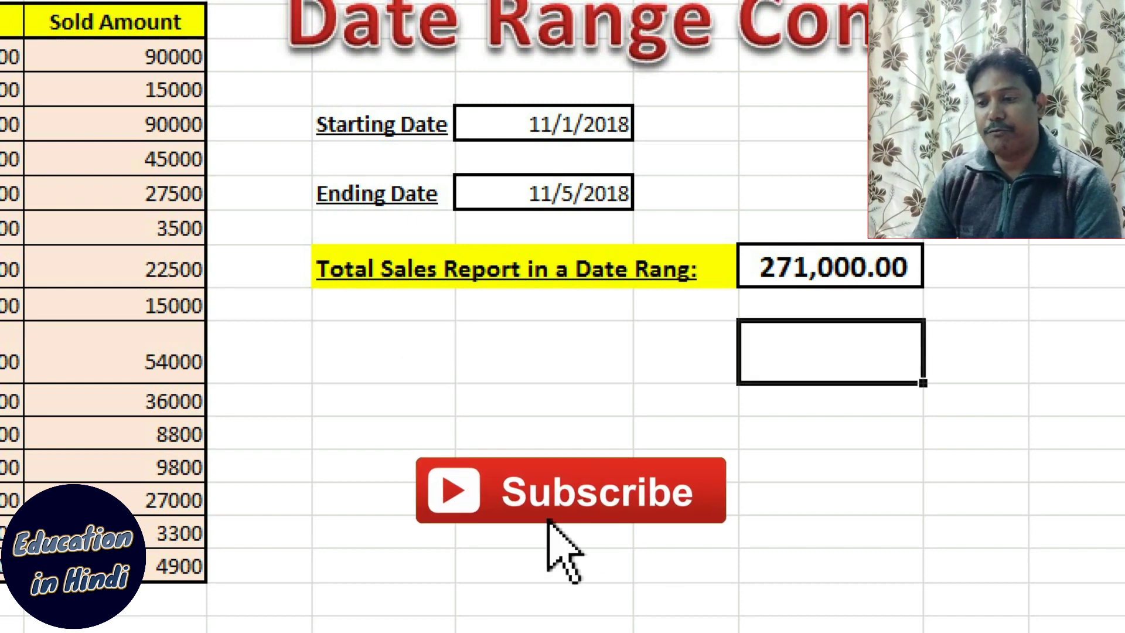
type("=aver")
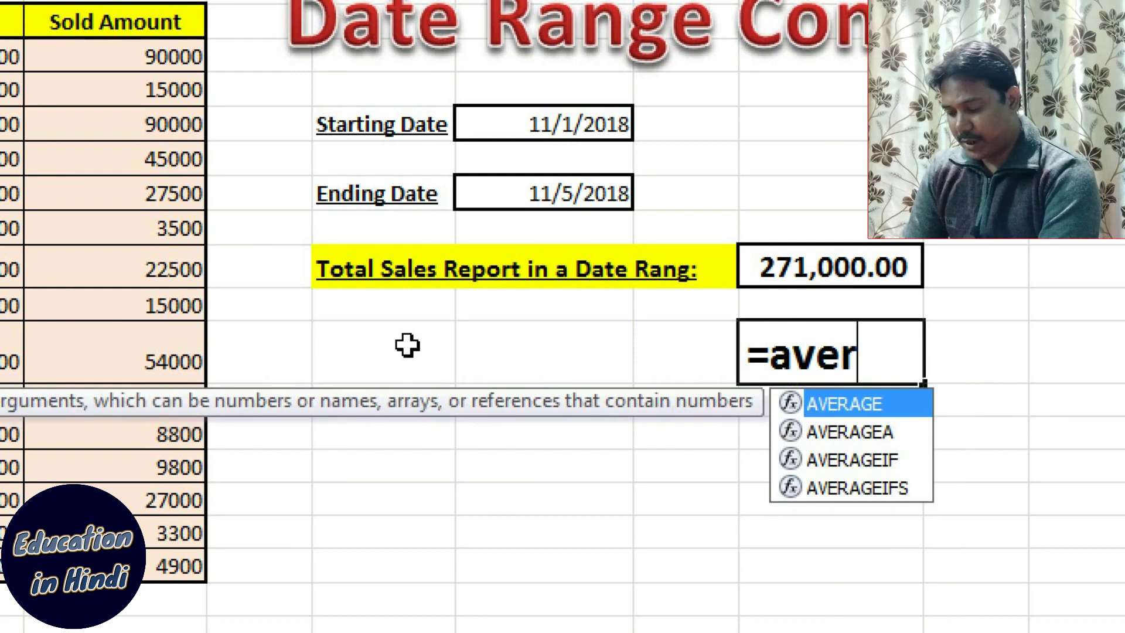
key("Down")
key("Down")
key("Down")
key("Up")
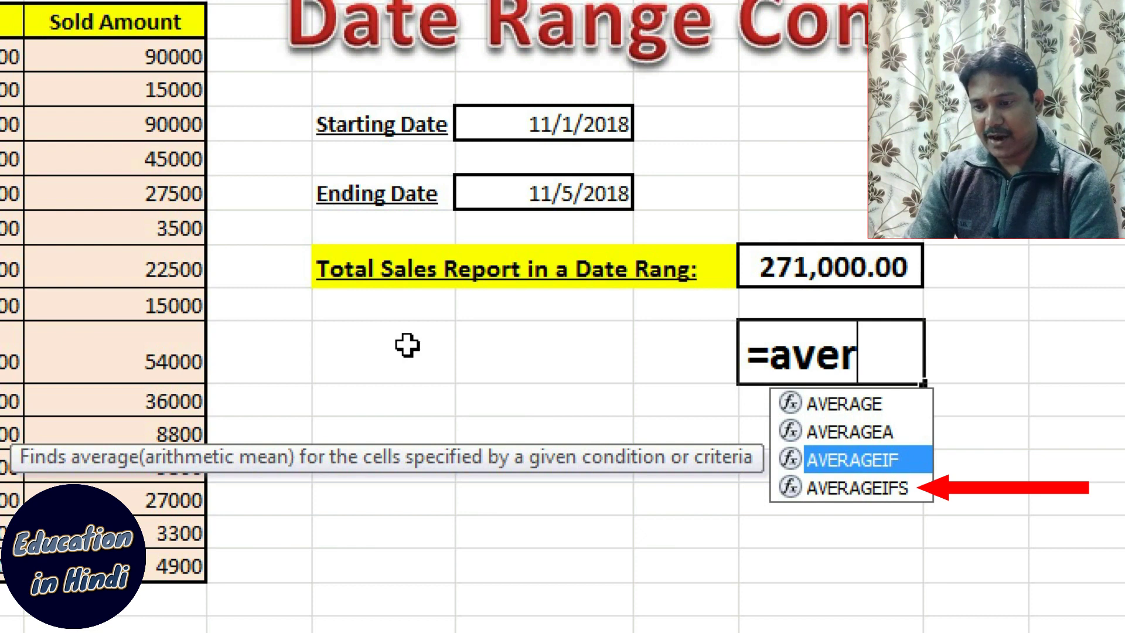
key("Down")
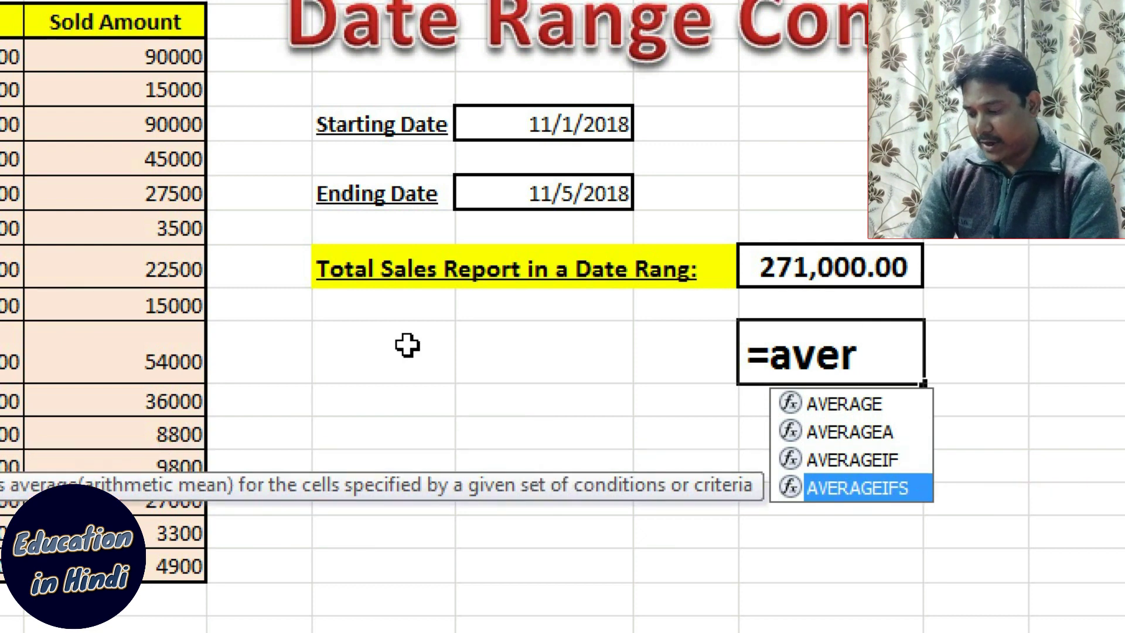
key("Tab")
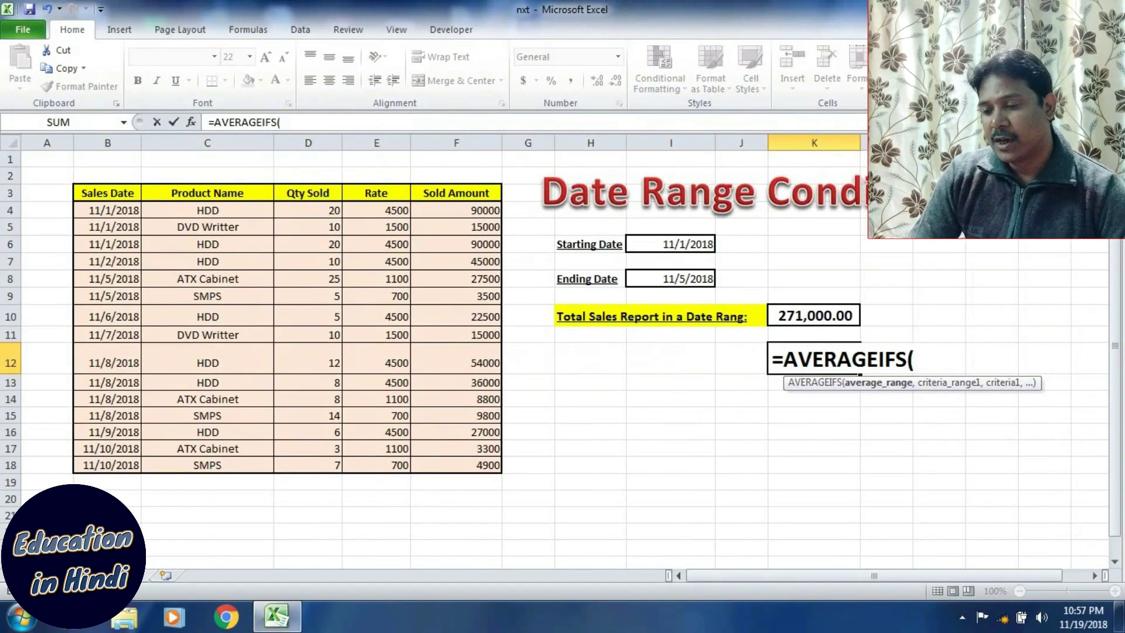
left_click_drag(487, 210, 492, 466)
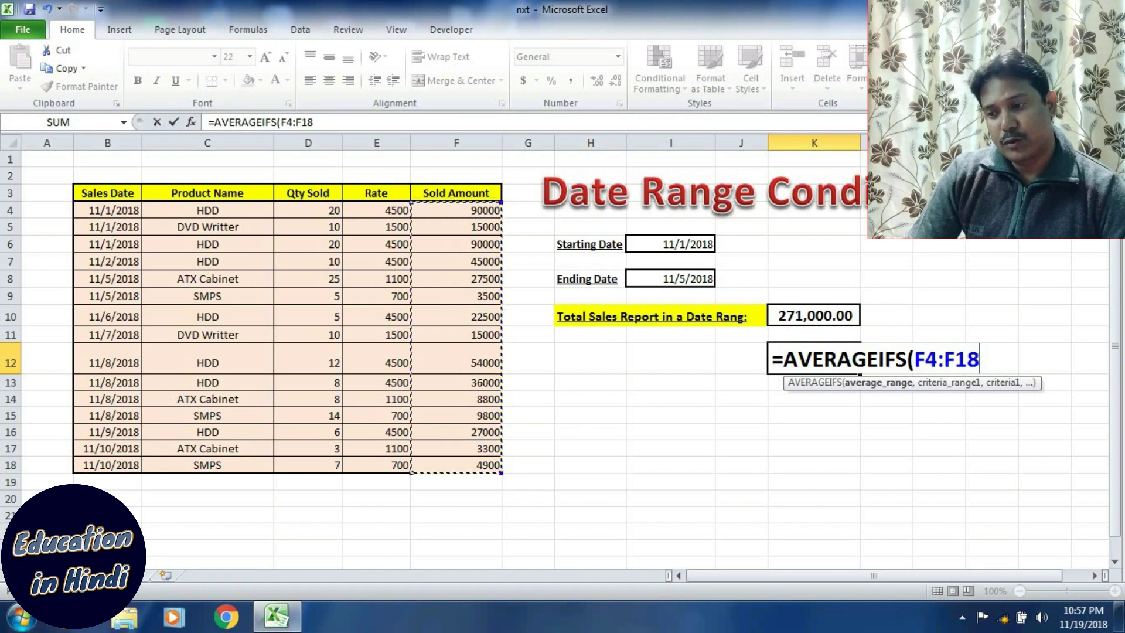
type(",")
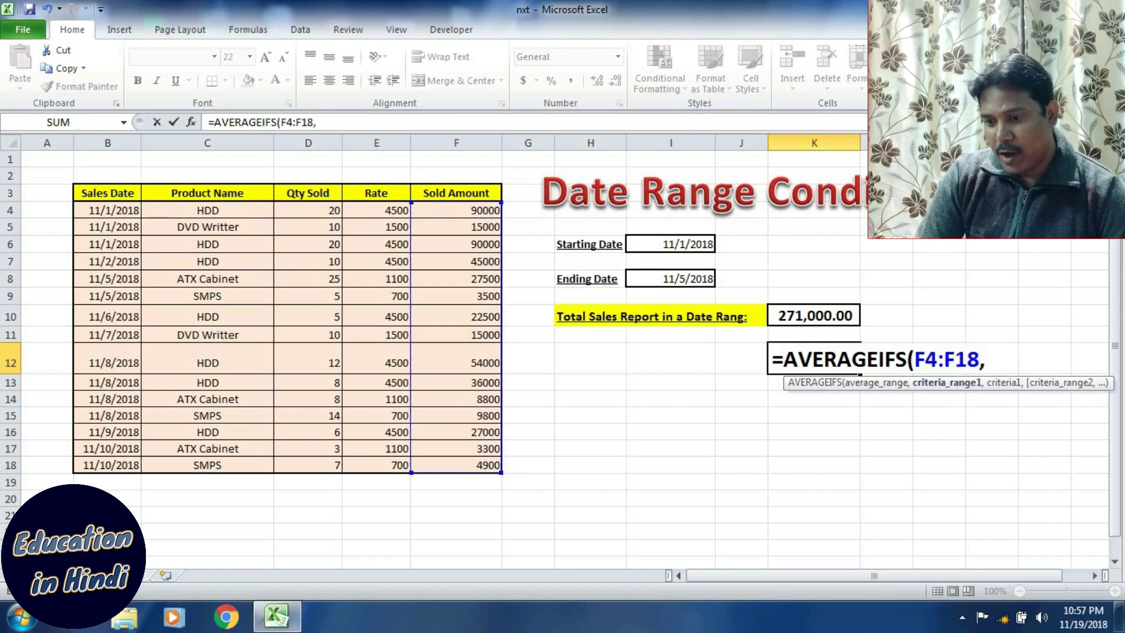
- Add the sales dates B4:B18 as the first criteria range with the criterion ">="&I6 for the Starting Date
left_click_drag(117, 210, 135, 466)
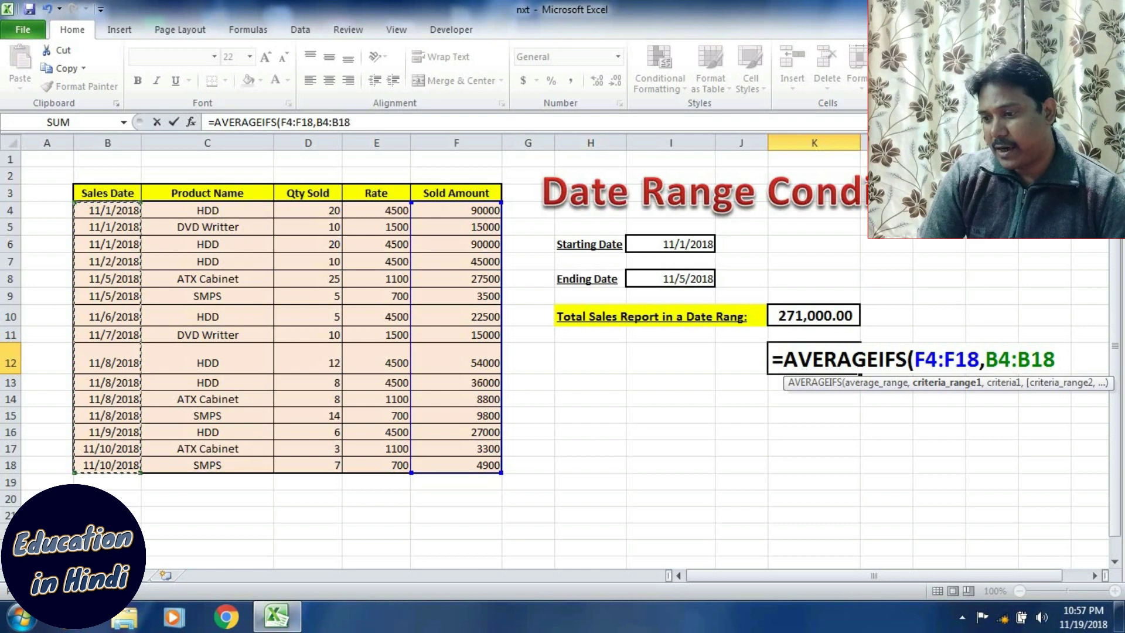
type(",\">=")
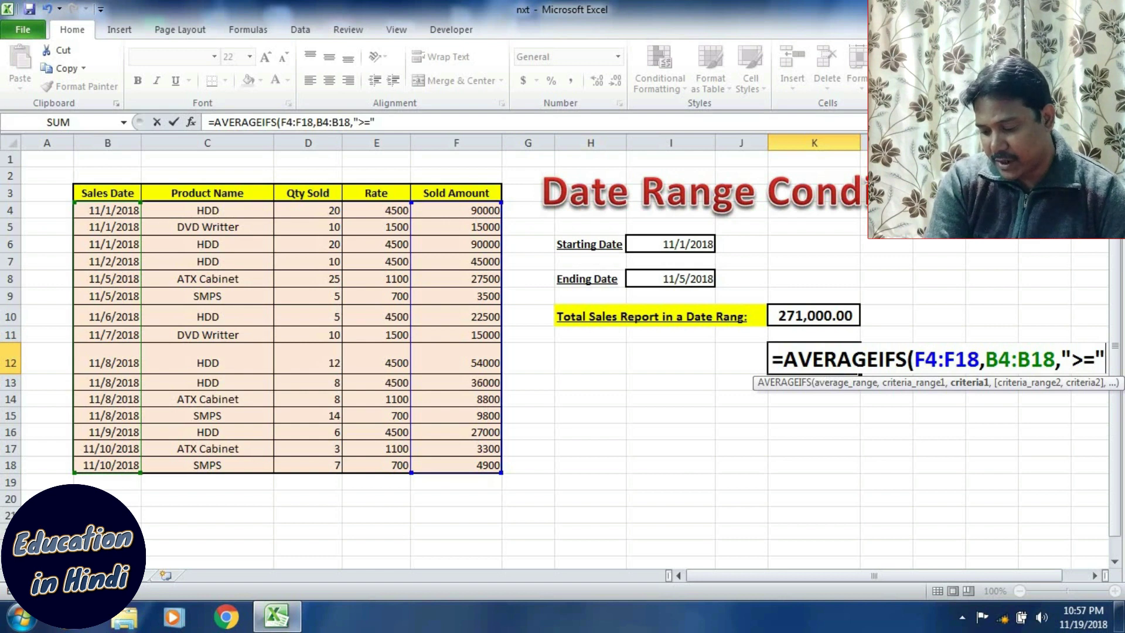
type("\"&")
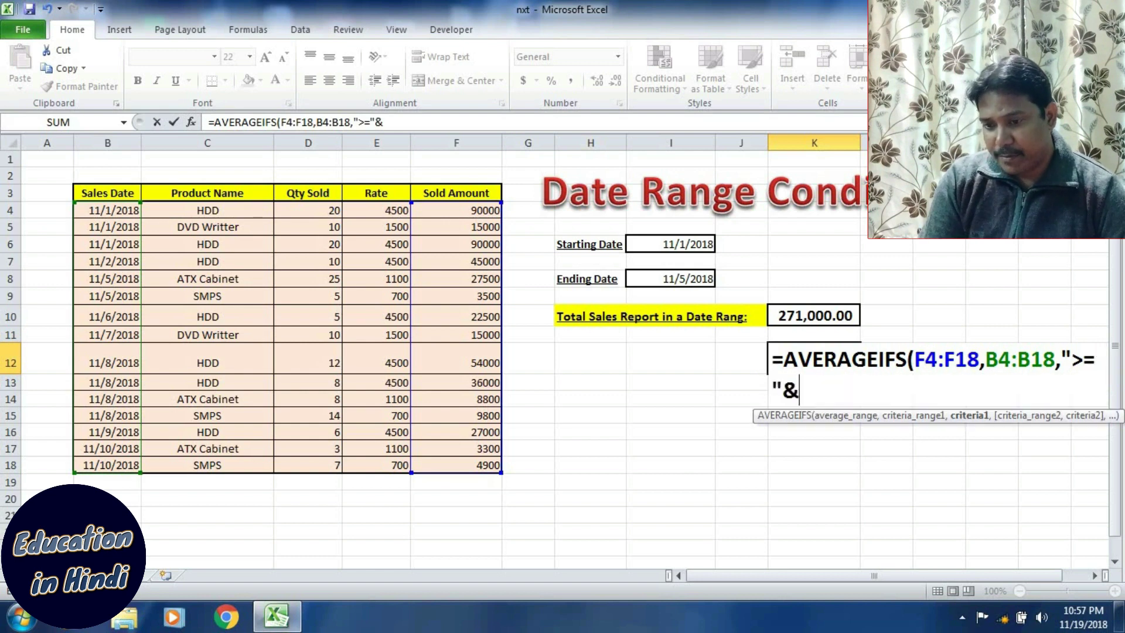
type("I6,")
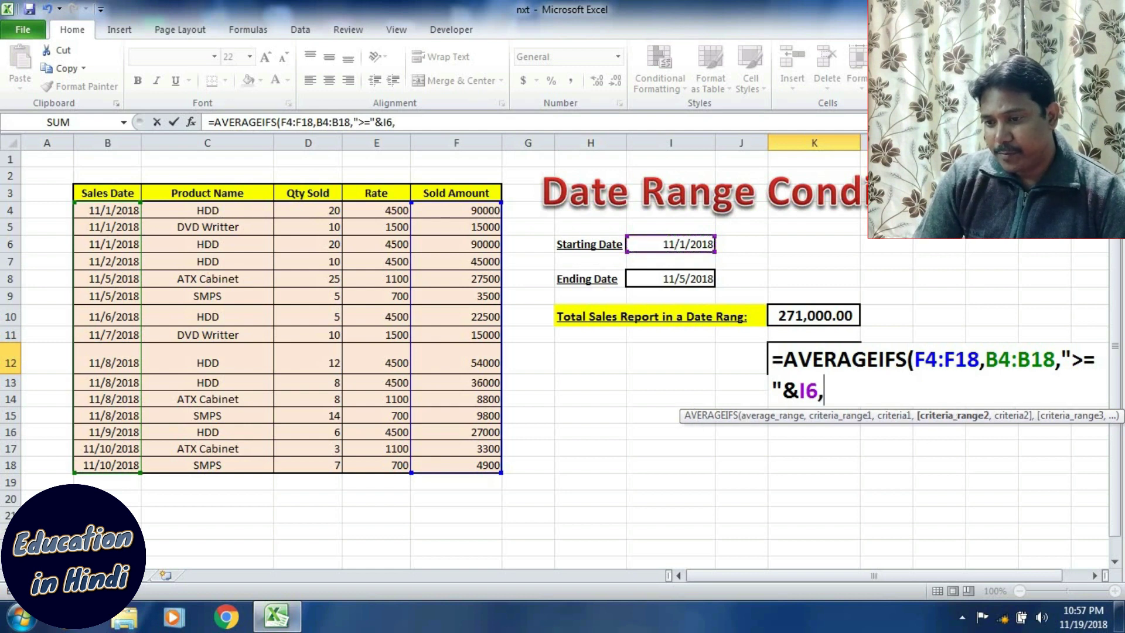
- Add B4:B18 as the second criteria range with the criterion "<="&I8 for the Ending Date, and complete the AVERAGEIFS formula
left_click_drag(112, 209, 120, 466)
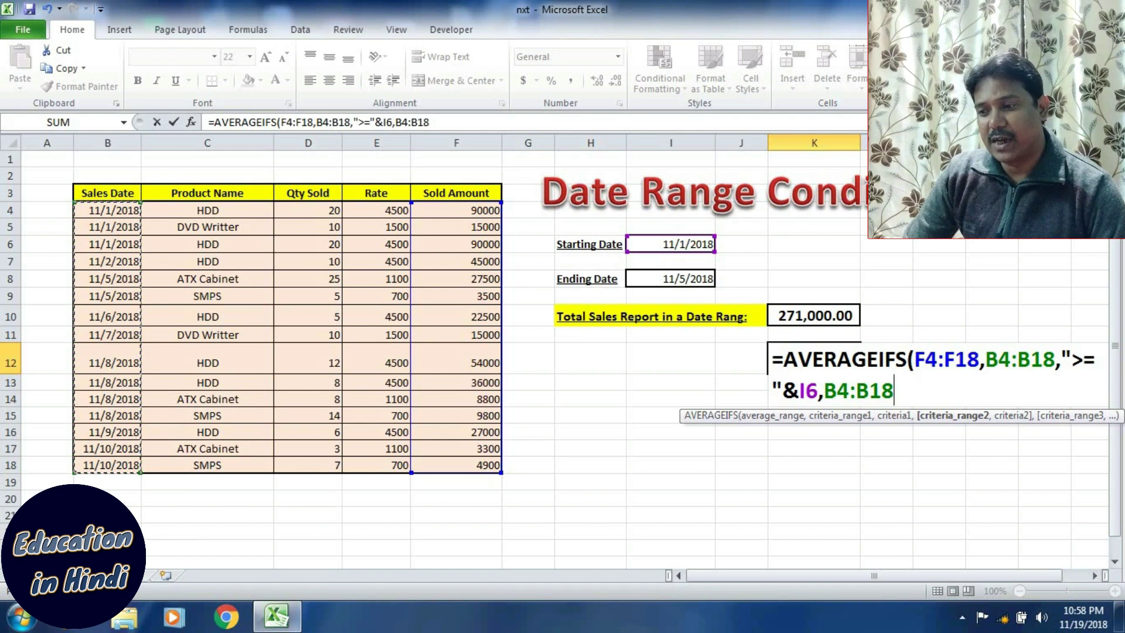
type(",\"<=\"&")
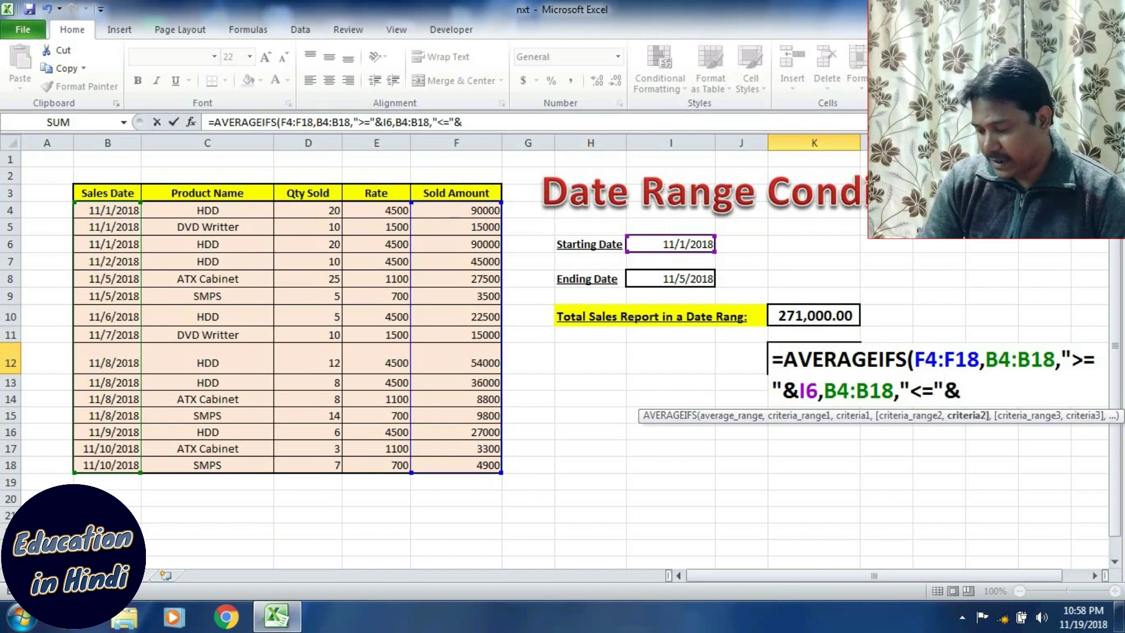
left_click(671, 279)
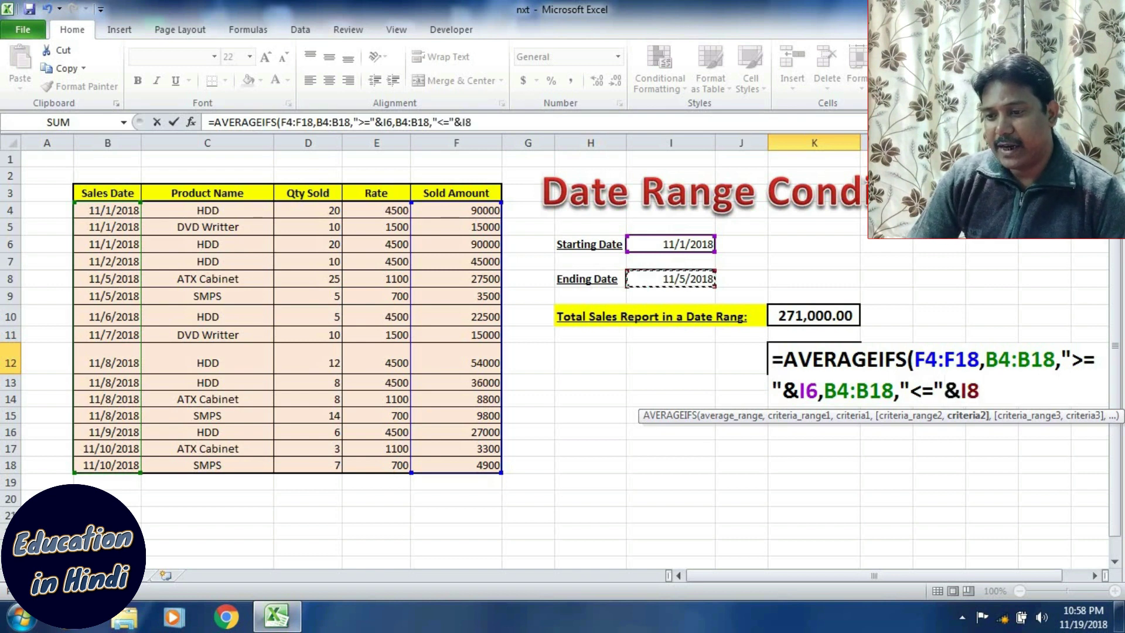
type(")")
key("Return")
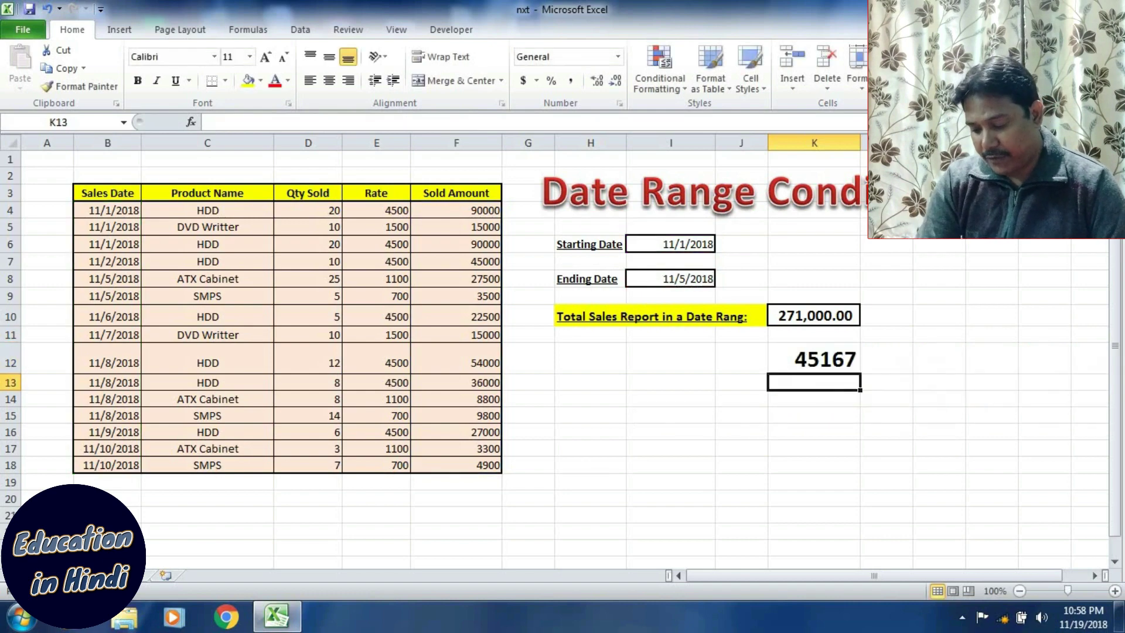
- Select the Sold Amount values F4:F9 for the dates 11/1/2018 to 11/5/2018 to check the calculated average
scroll(551, 351, "down", 1)
scroll(551, 351, "up", 1)
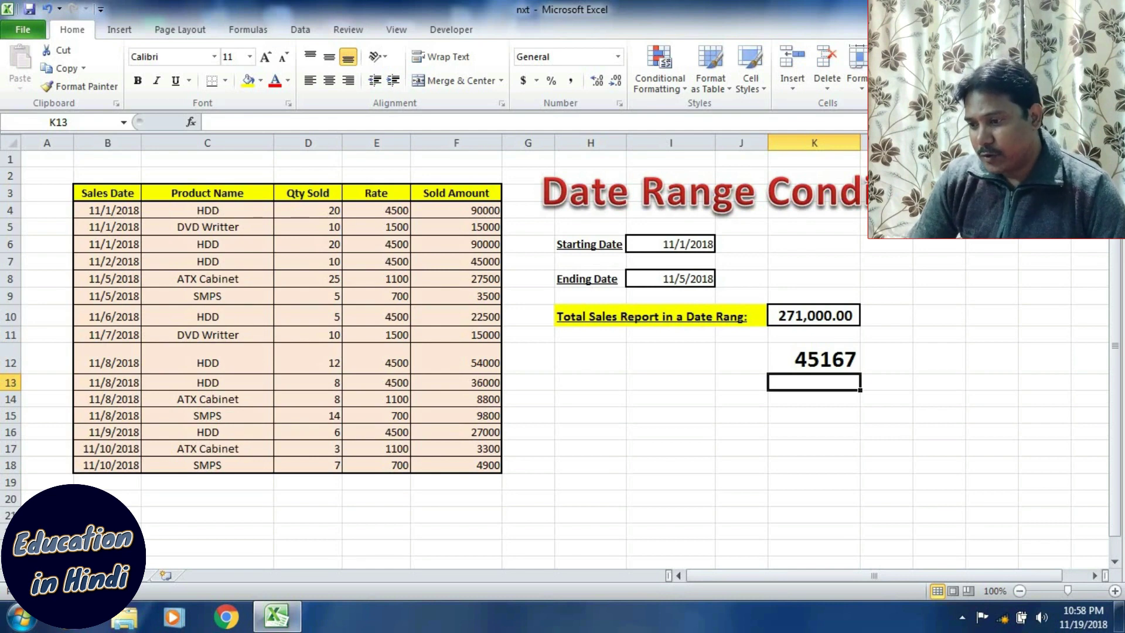
left_click_drag(457, 296, 456, 210)
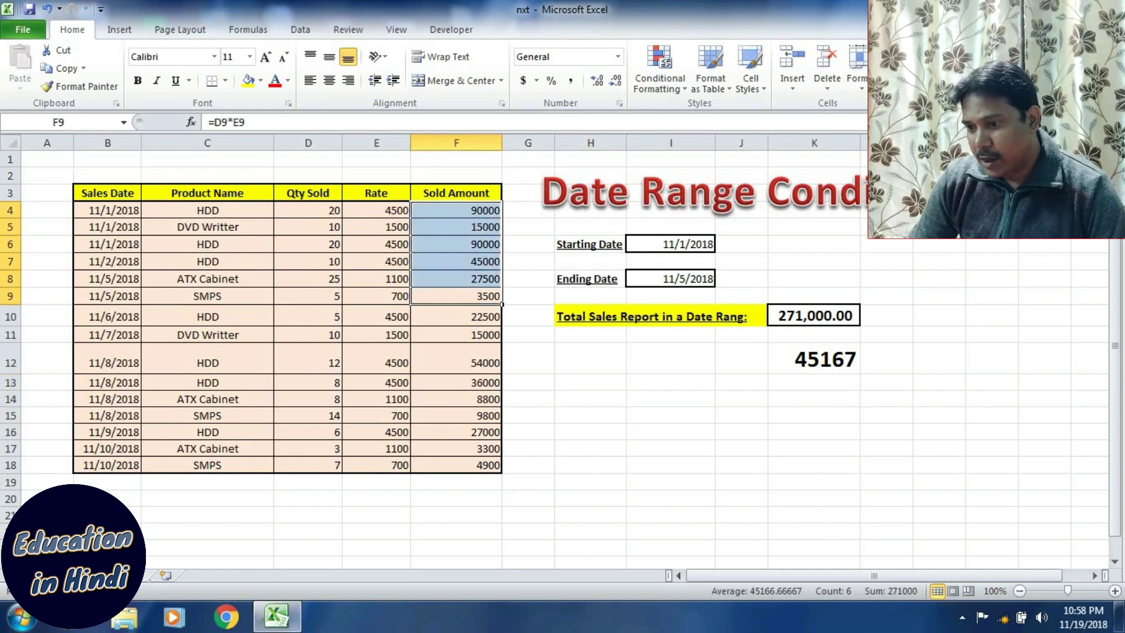